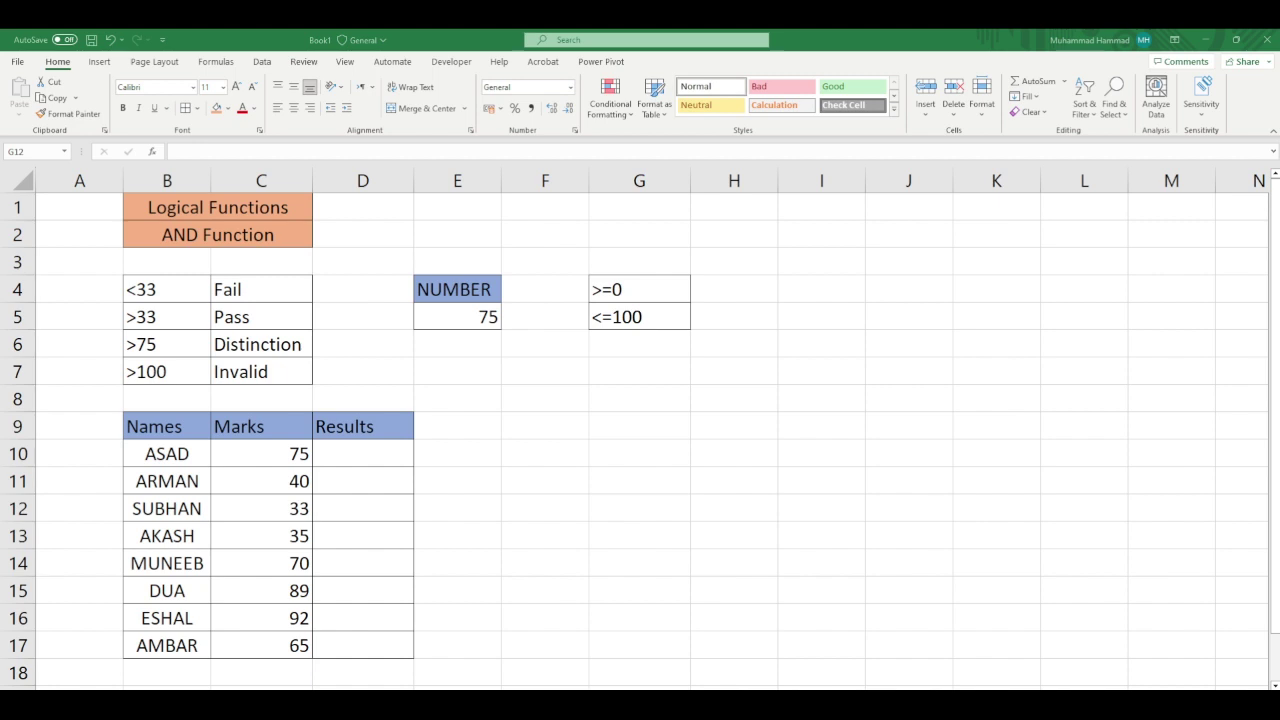
- Enter the formula =AND(E5>=0,E5<=100) in cell I4 to check the number against both limits
{"action": "left_click", "coordinate": [465, 317]}
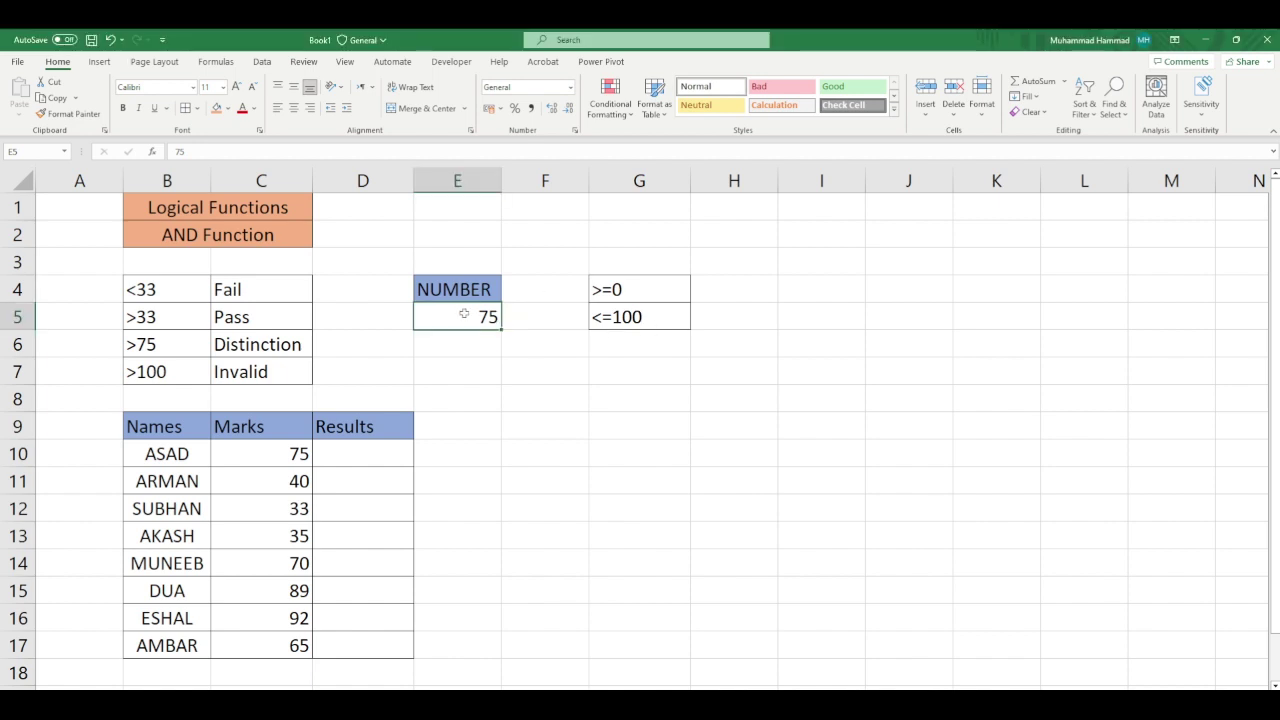
{"action": "left_click", "coordinate": [821, 293]}
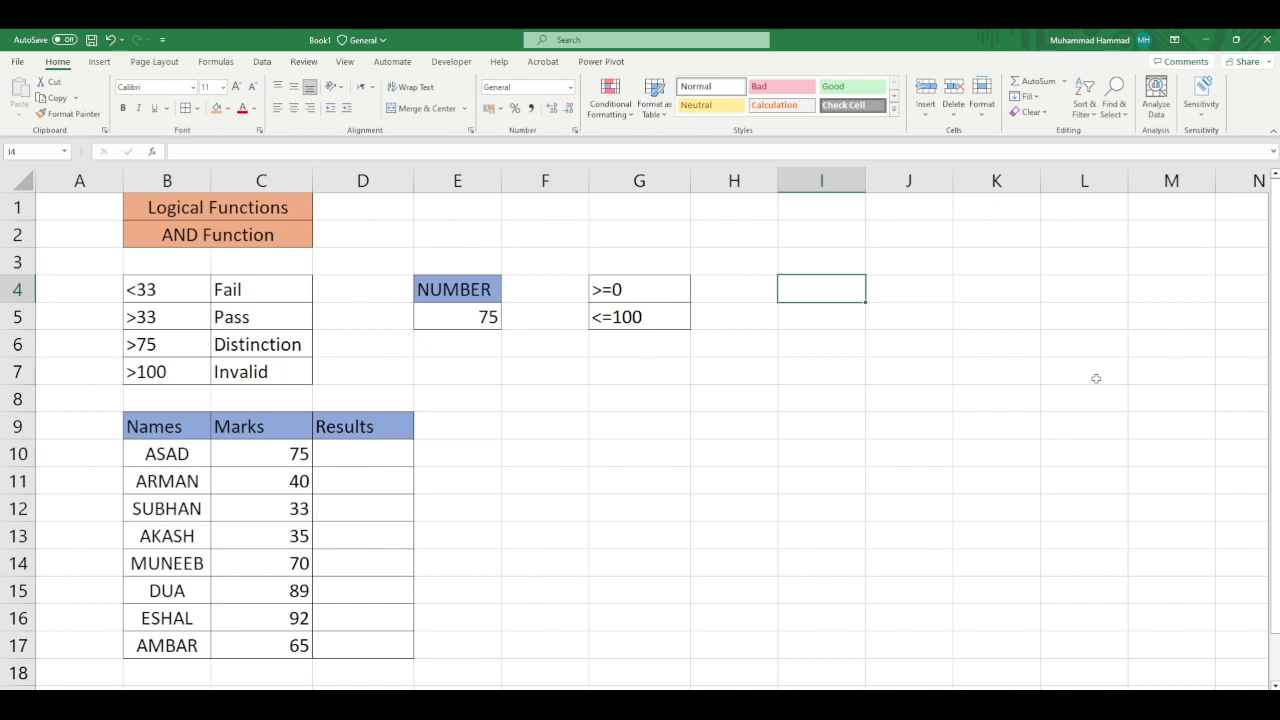
{"action": "type", "text": "=an"}
{"action": "key", "text": "Tab"}
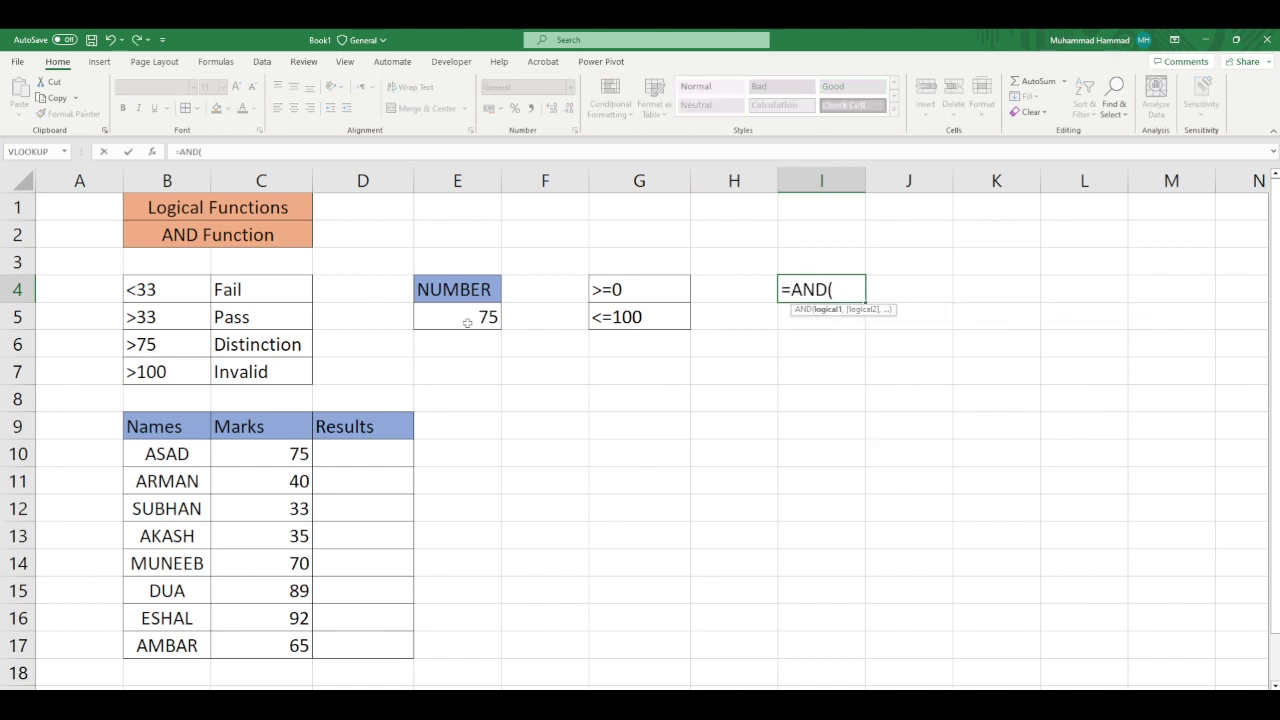
{"action": "left_click", "coordinate": [467, 318]}
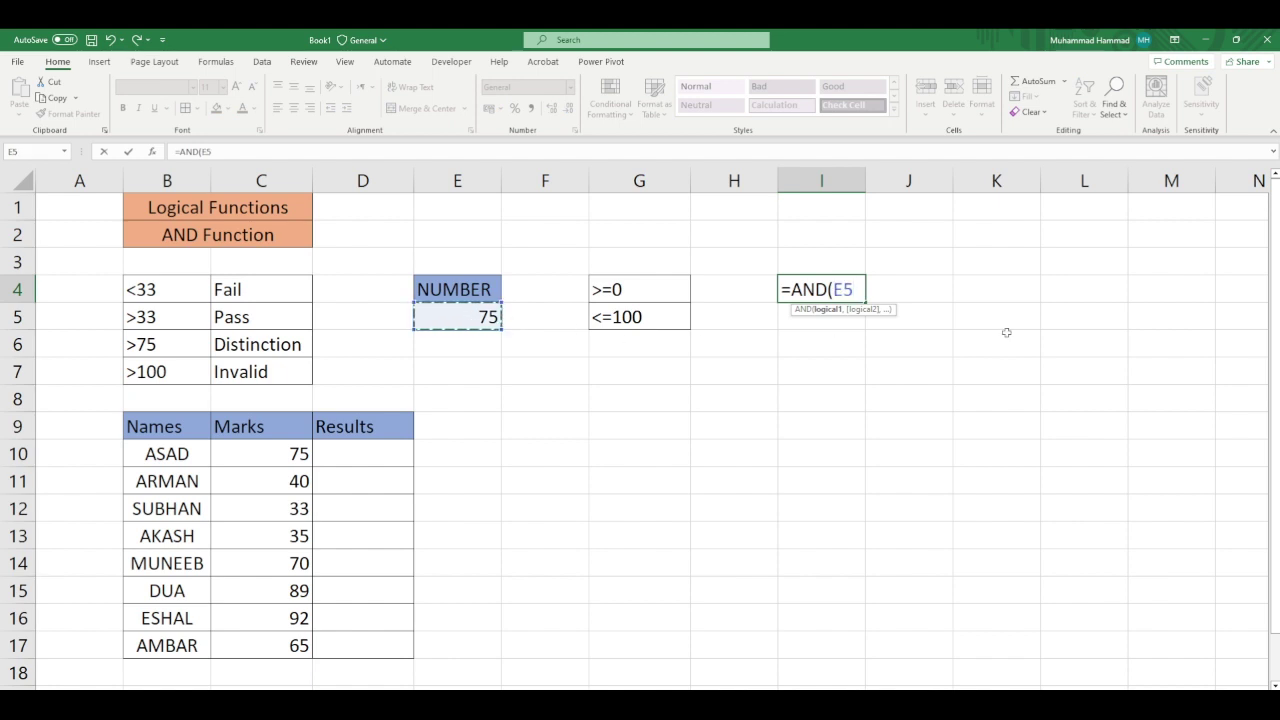
{"action": "type", "text": ">=0,"}
{"action": "left_click", "coordinate": [457, 316]}
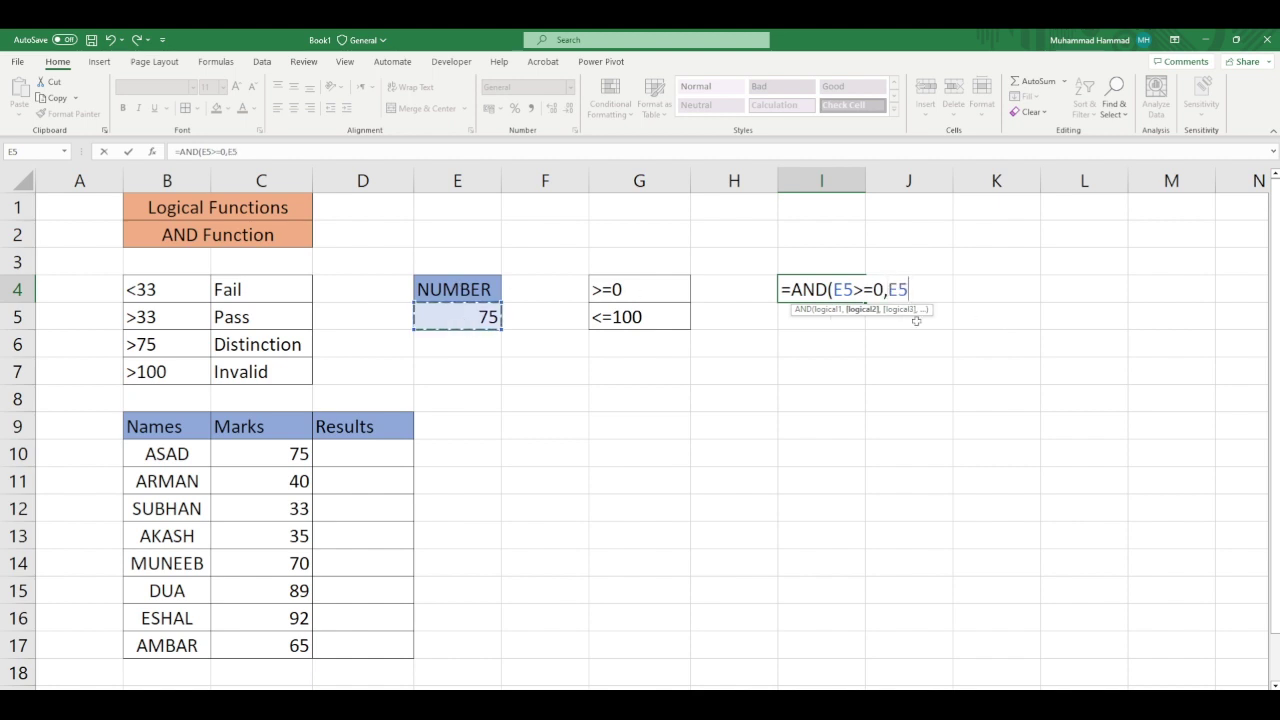
{"action": "type", "text": "<=10"}
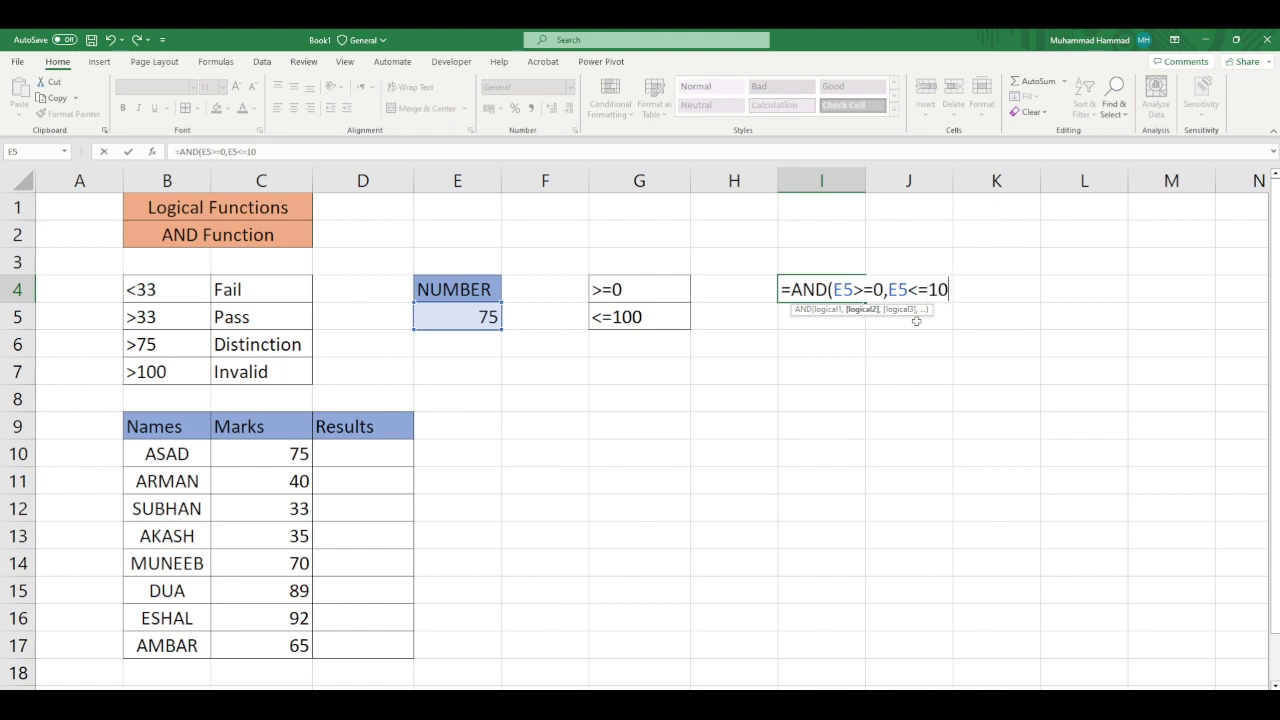
{"action": "type", "text": "0)"}
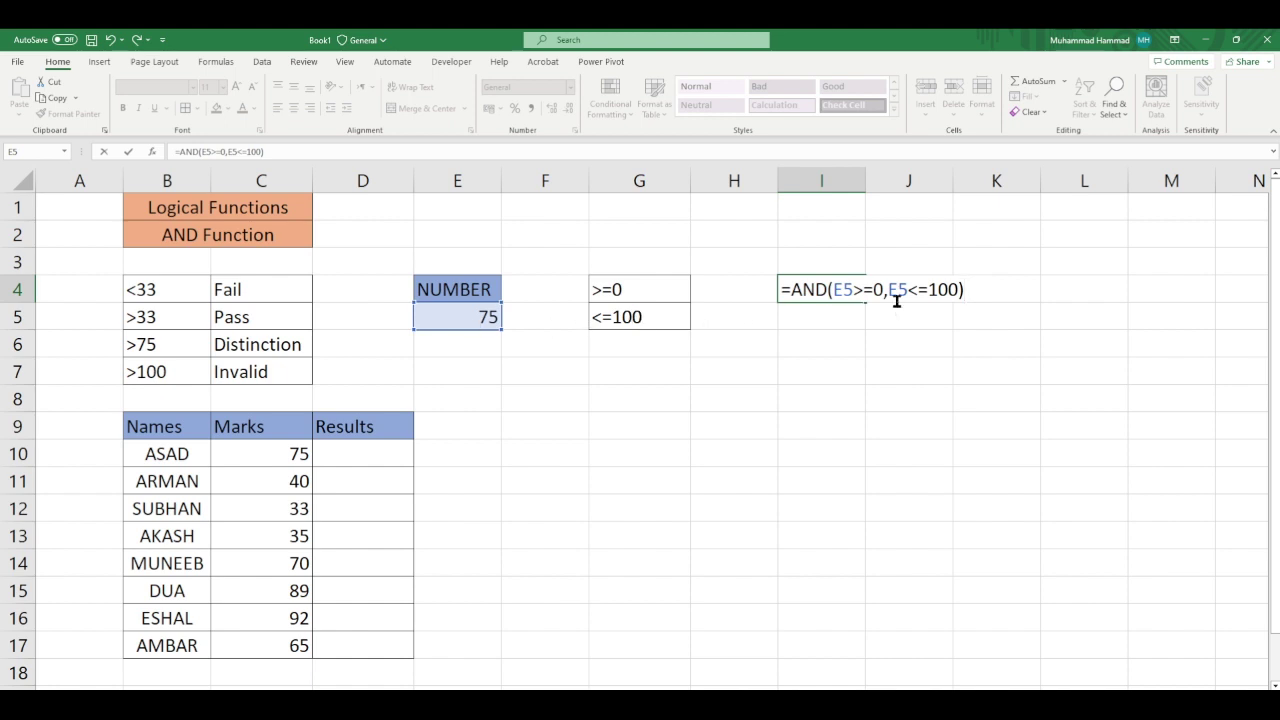
{"action": "key", "text": "Return"}
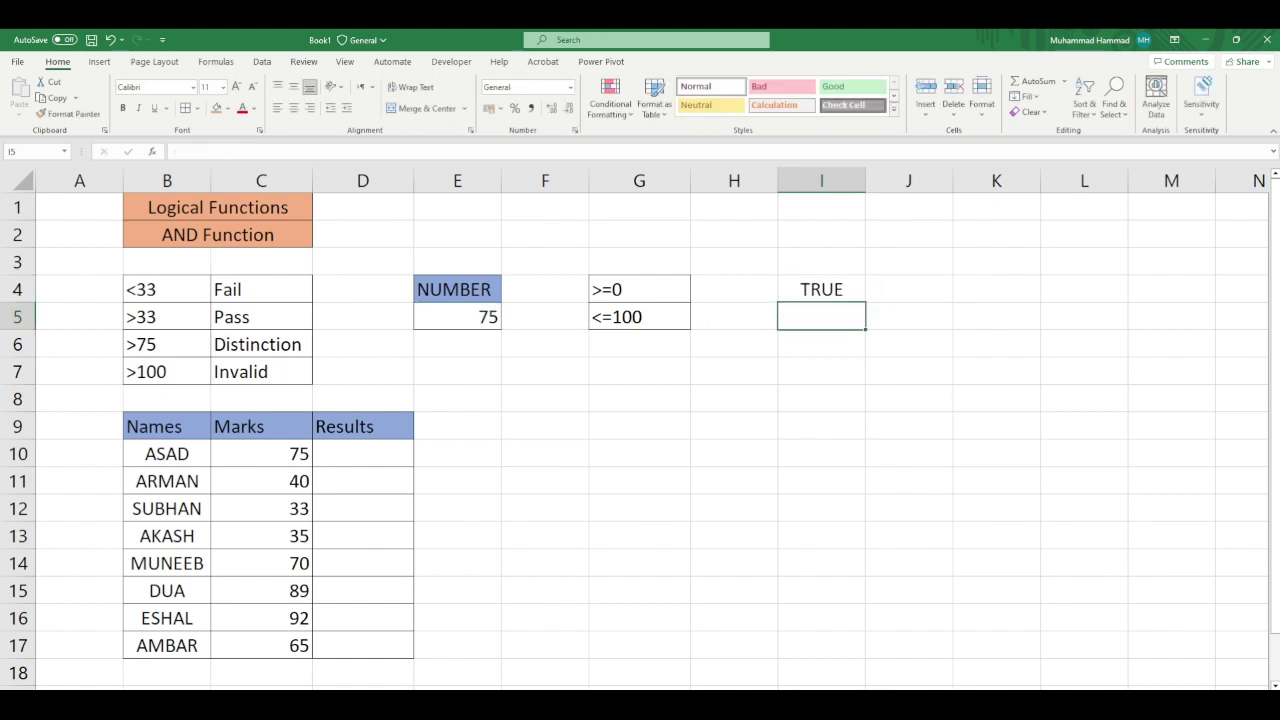
{"action": "left_click", "coordinate": [808, 279]}
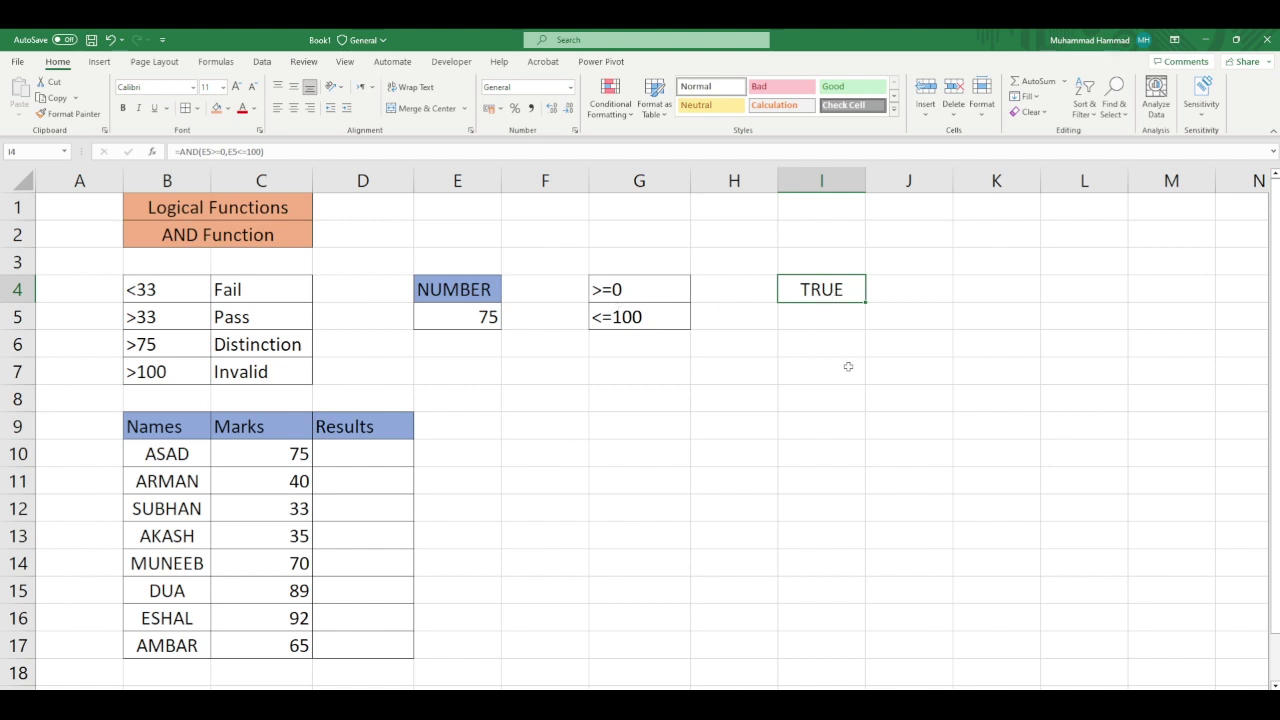
- Examine the grading criteria in B4:C7 together with the Marks and Results columns in rows 10 to 17
{"action": "scroll", "coordinate": [837, 388], "scroll_direction": "down", "scroll_amount": 1}
{"action": "left_click", "coordinate": [348, 369]}
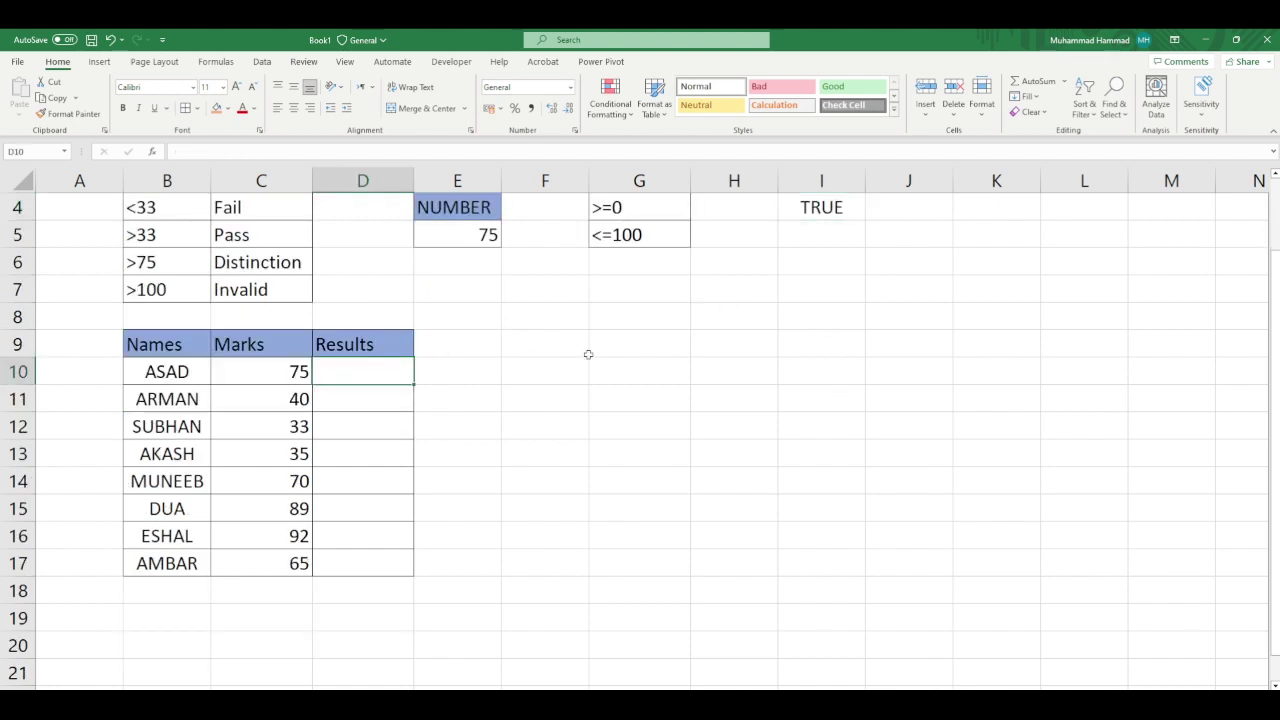
{"action": "scroll", "coordinate": [566, 411], "scroll_direction": "up", "scroll_amount": 1}
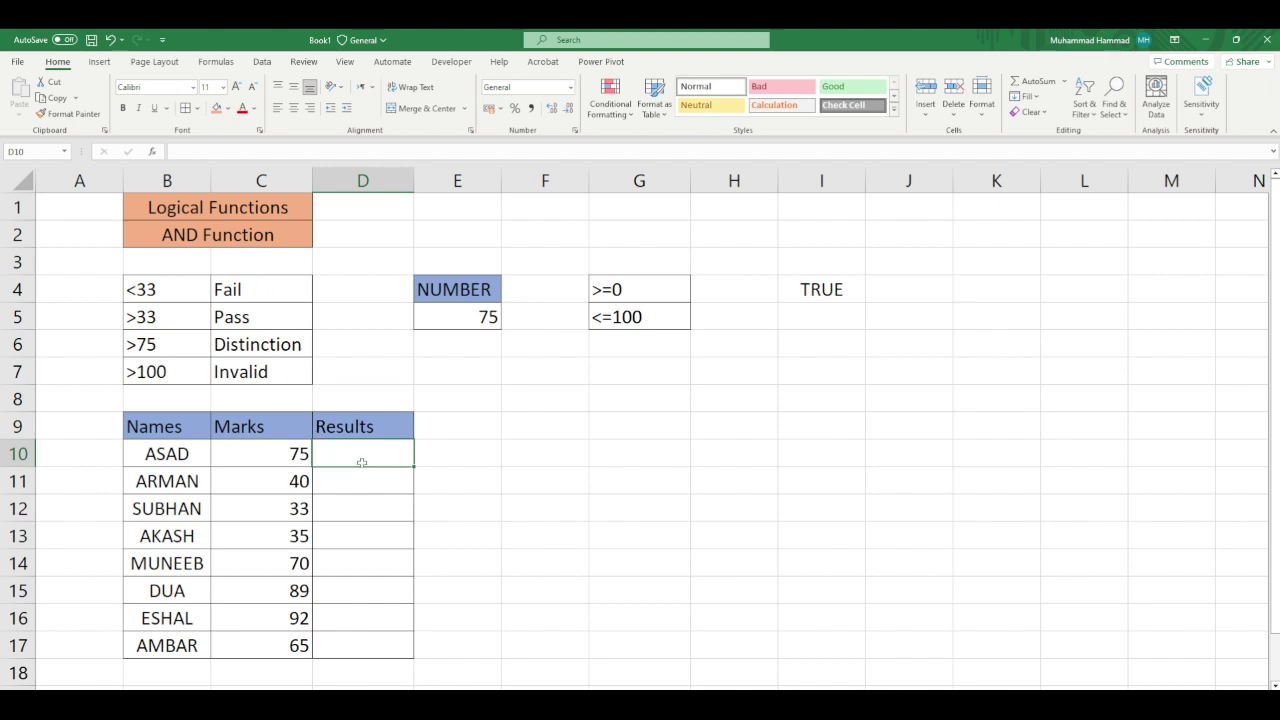
{"action": "left_click_drag", "start_coordinate": [166, 292], "coordinate": [168, 374]}
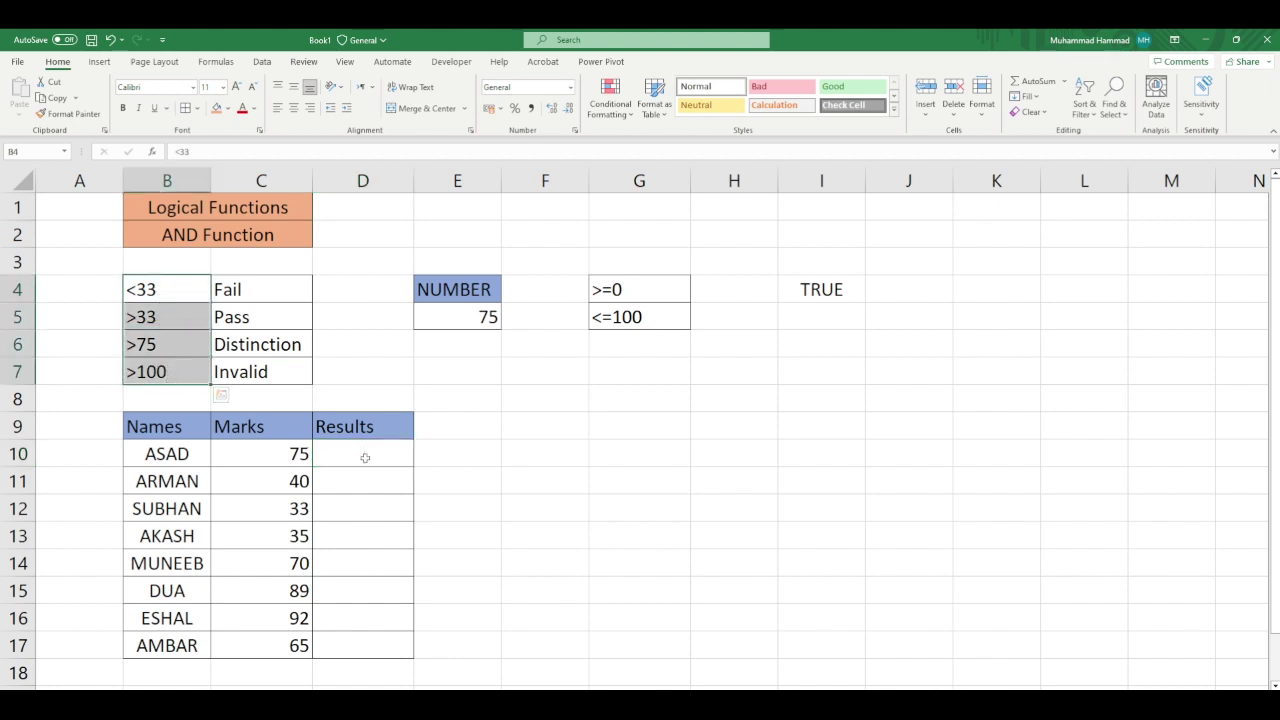
{"action": "left_click_drag", "start_coordinate": [365, 457], "coordinate": [366, 649]}
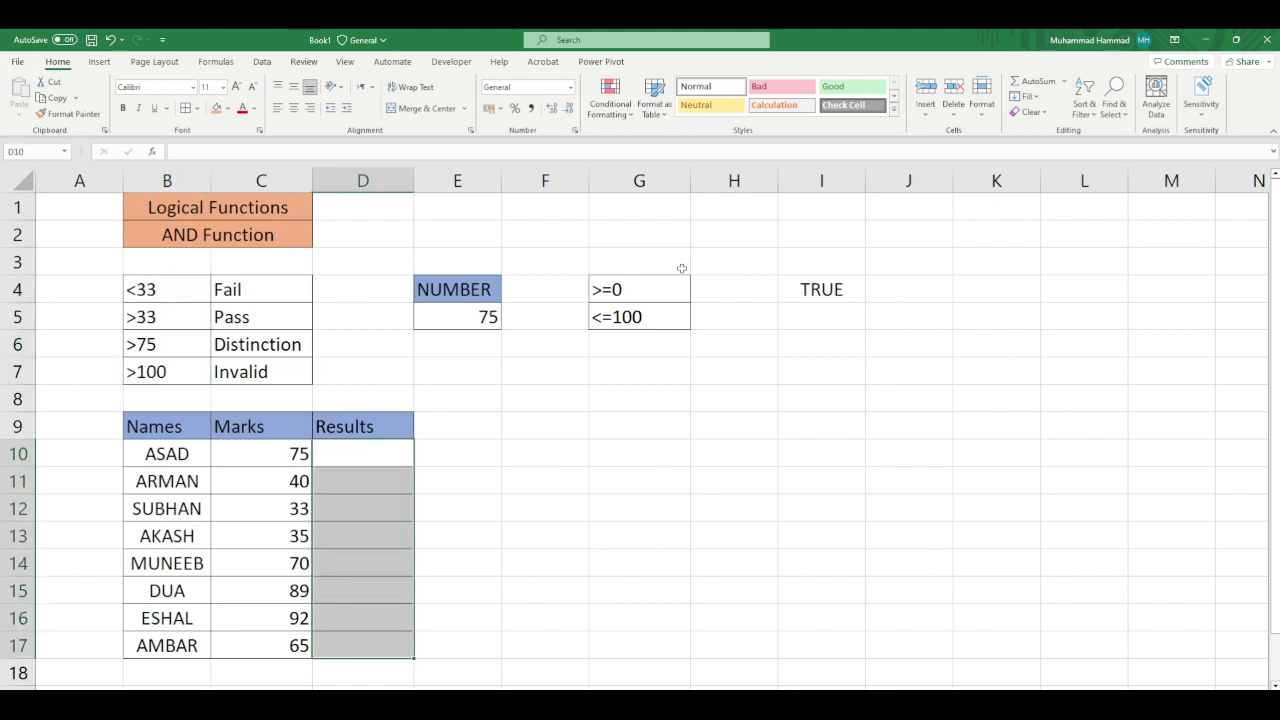
{"action": "left_click", "coordinate": [170, 291]}
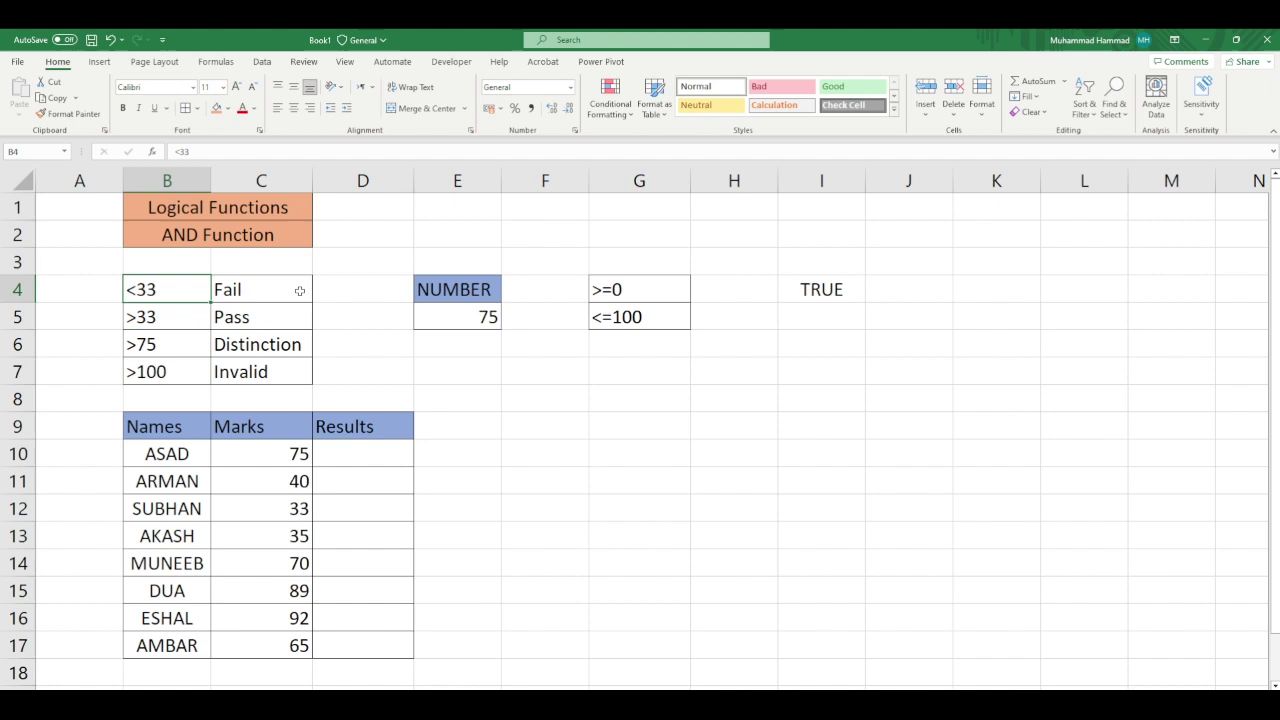
{"action": "left_click", "coordinate": [198, 322]}
{"action": "left_click", "coordinate": [250, 320]}
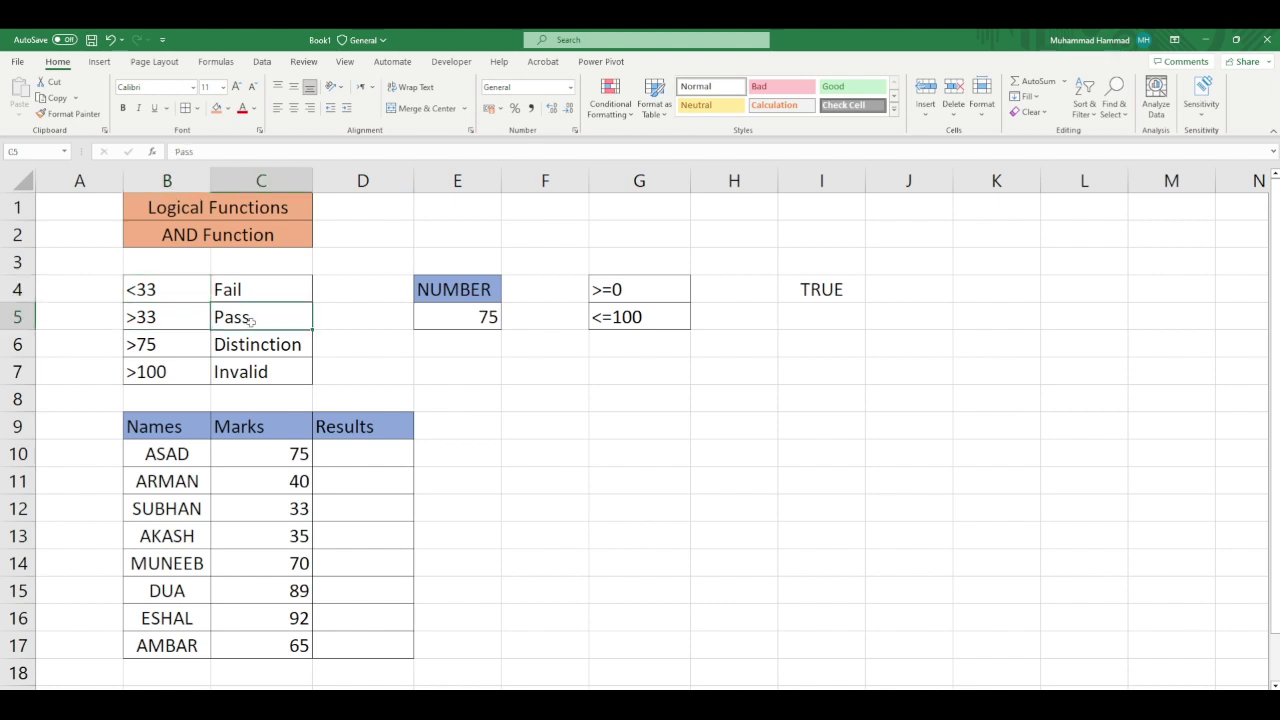
{"action": "left_click", "coordinate": [160, 347]}
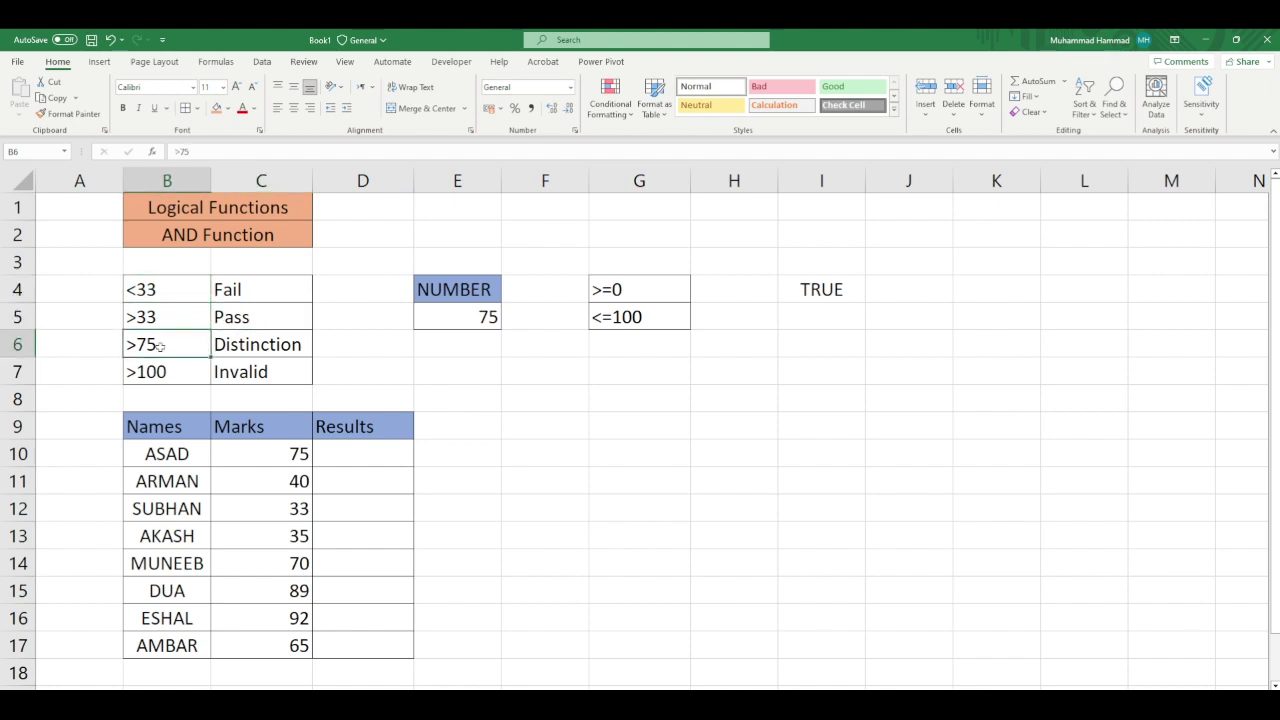
{"action": "left_click", "coordinate": [290, 347]}
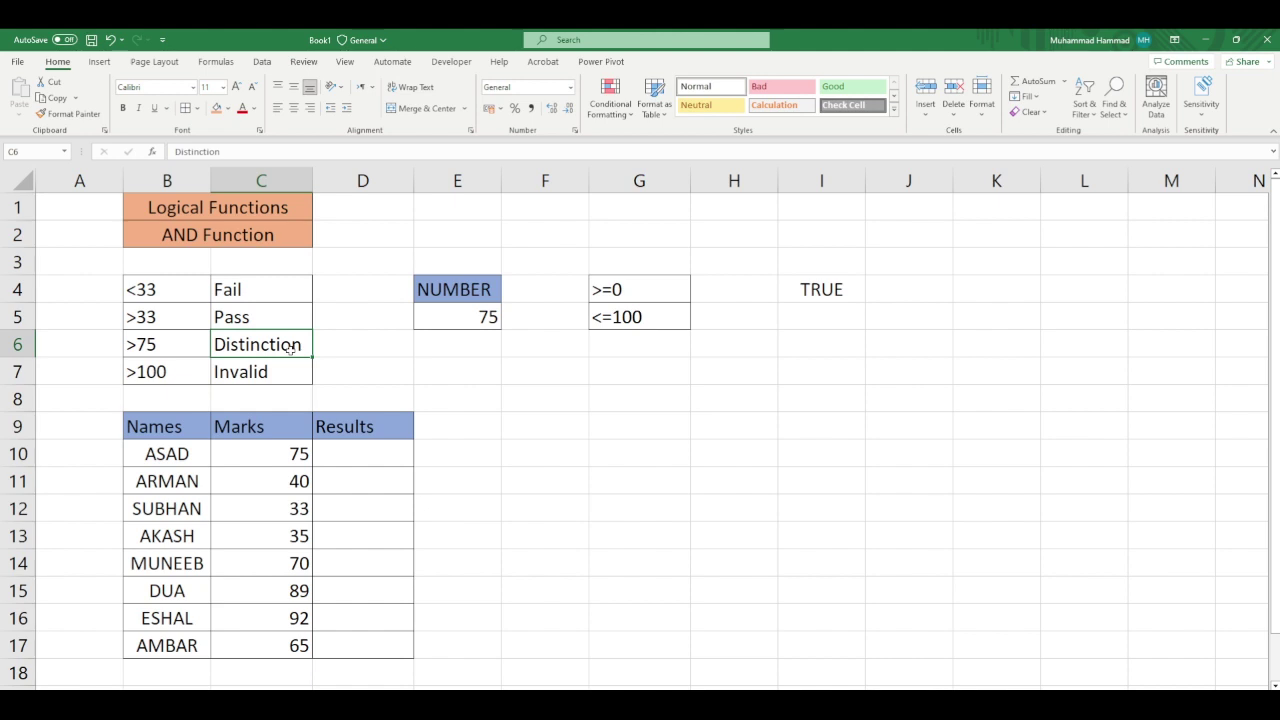
{"action": "left_click", "coordinate": [145, 375]}
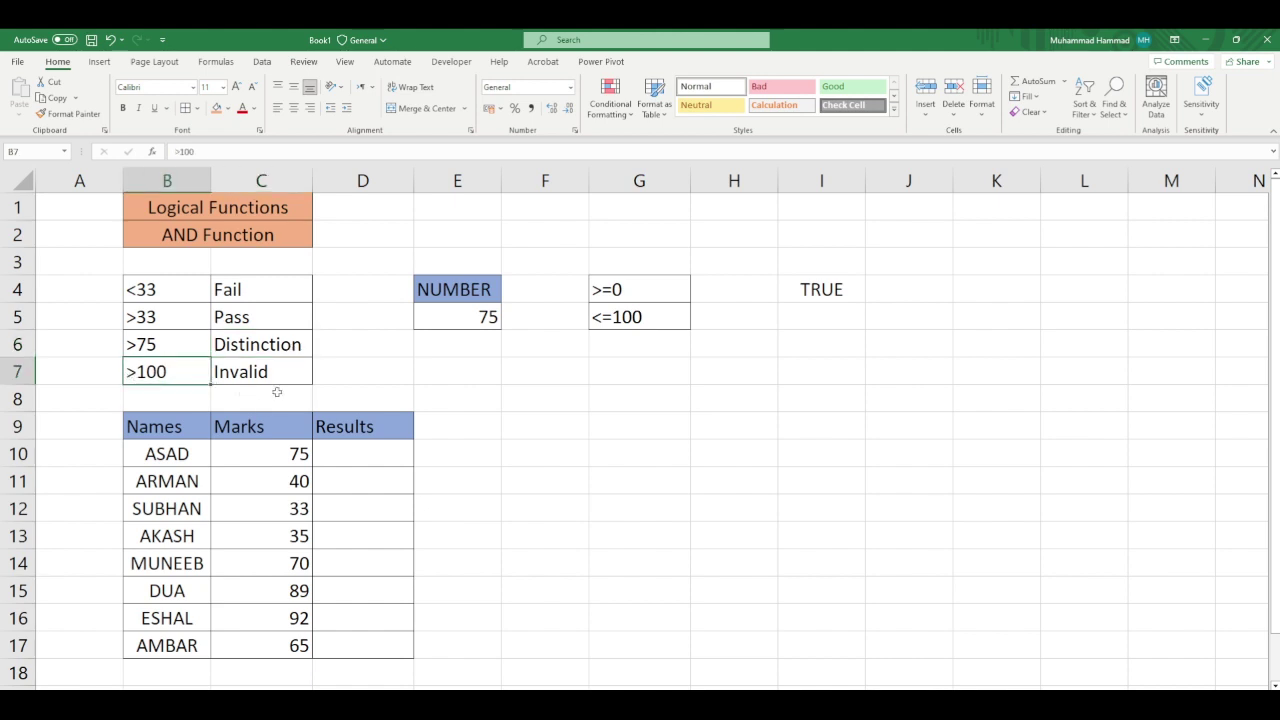
{"action": "left_click_drag", "start_coordinate": [184, 289], "coordinate": [184, 371]}
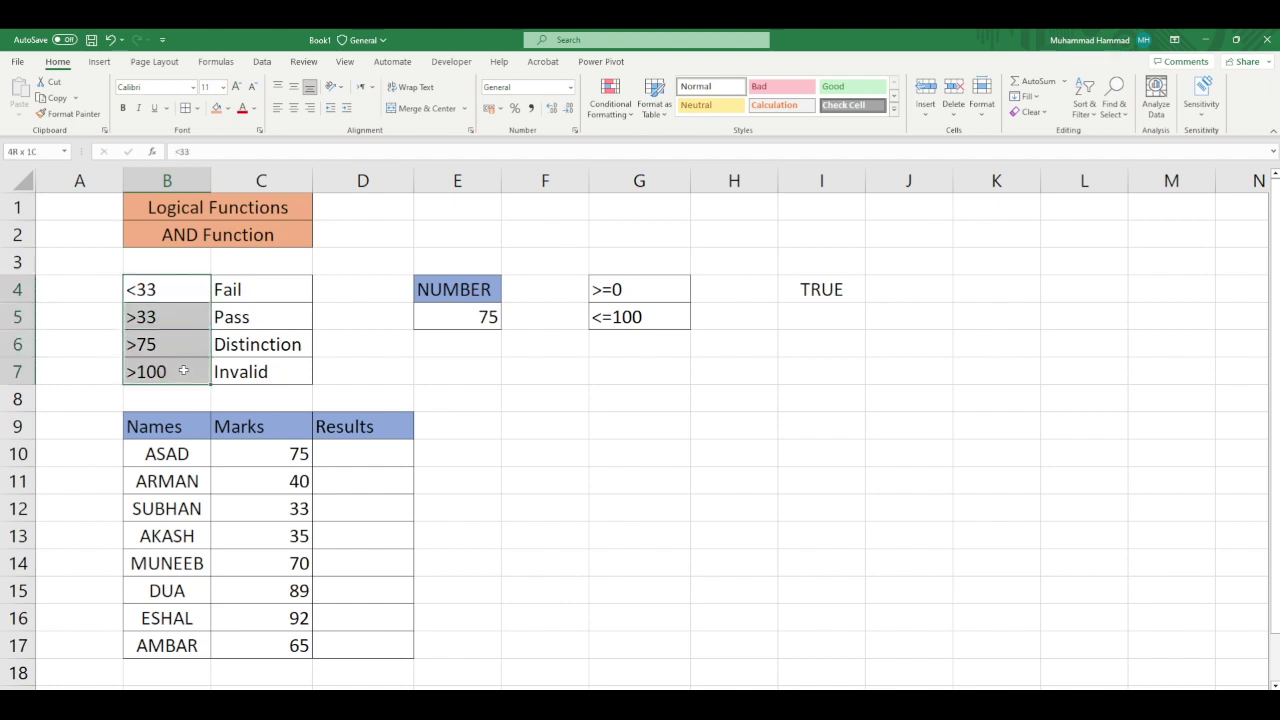
{"action": "left_click_drag", "start_coordinate": [277, 453], "coordinate": [277, 645]}
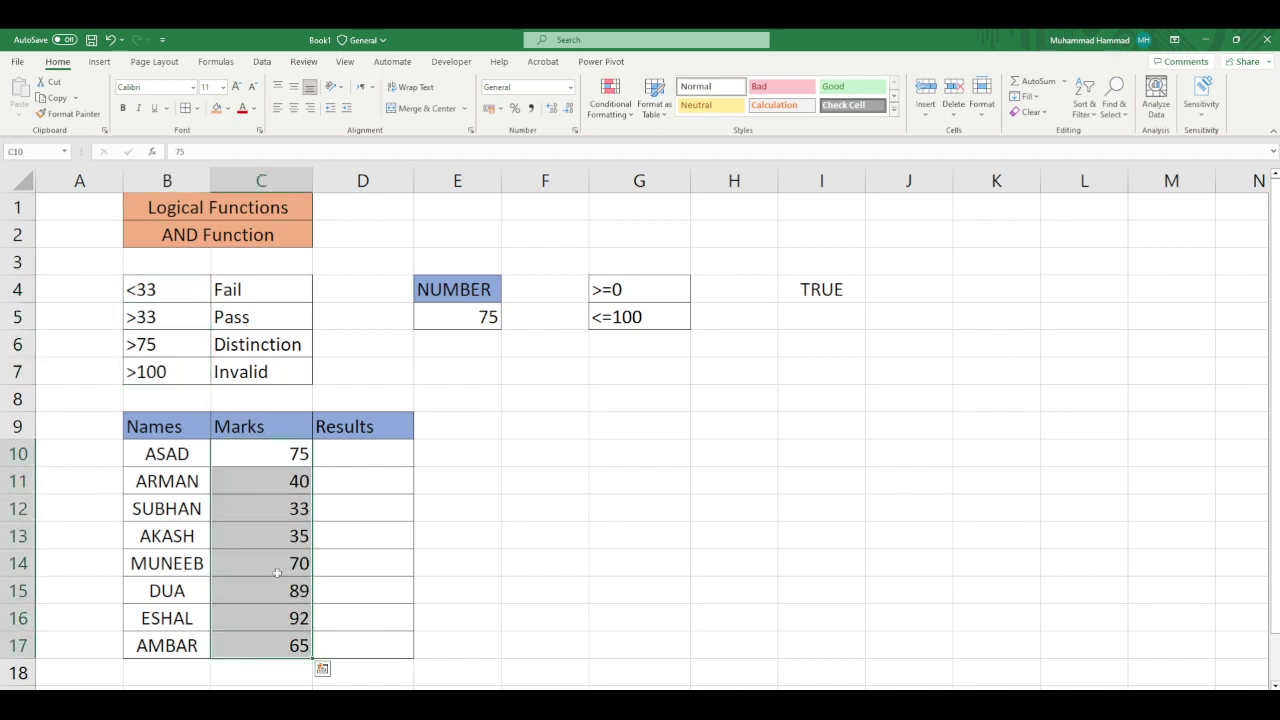
{"action": "left_click_drag", "start_coordinate": [199, 289], "coordinate": [199, 372]}
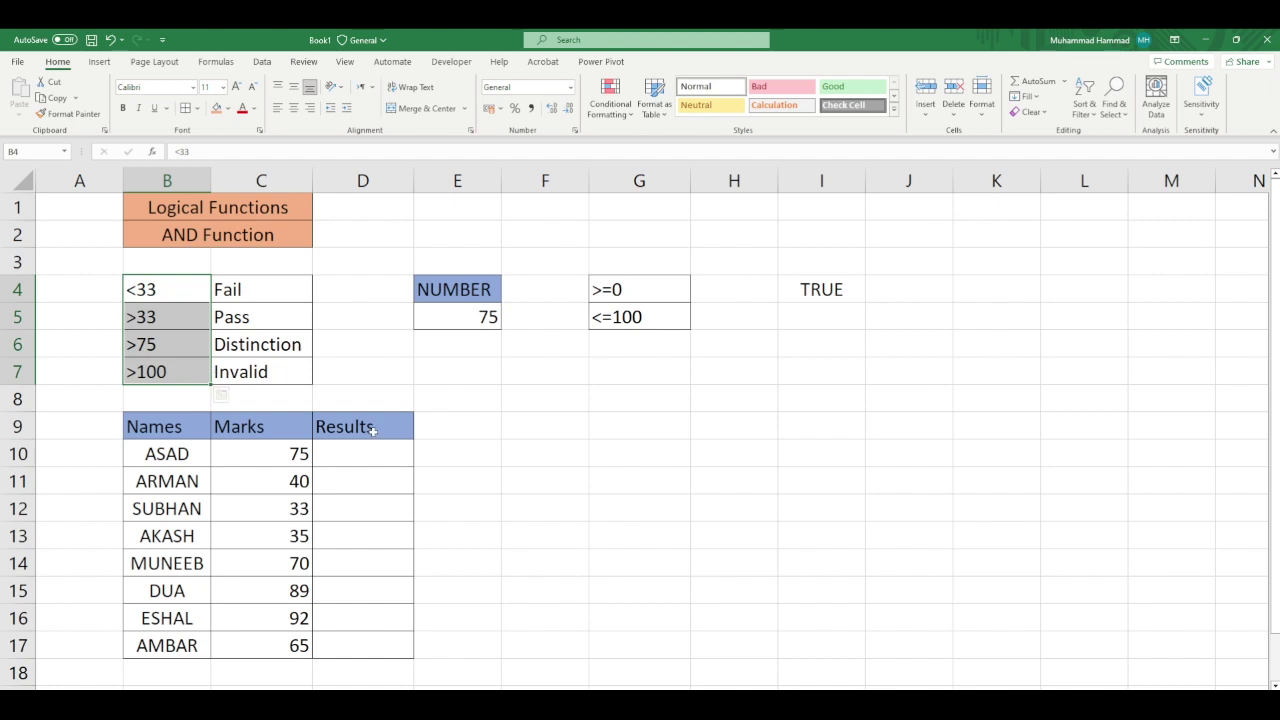
{"action": "left_click_drag", "start_coordinate": [363, 453], "coordinate": [375, 643]}
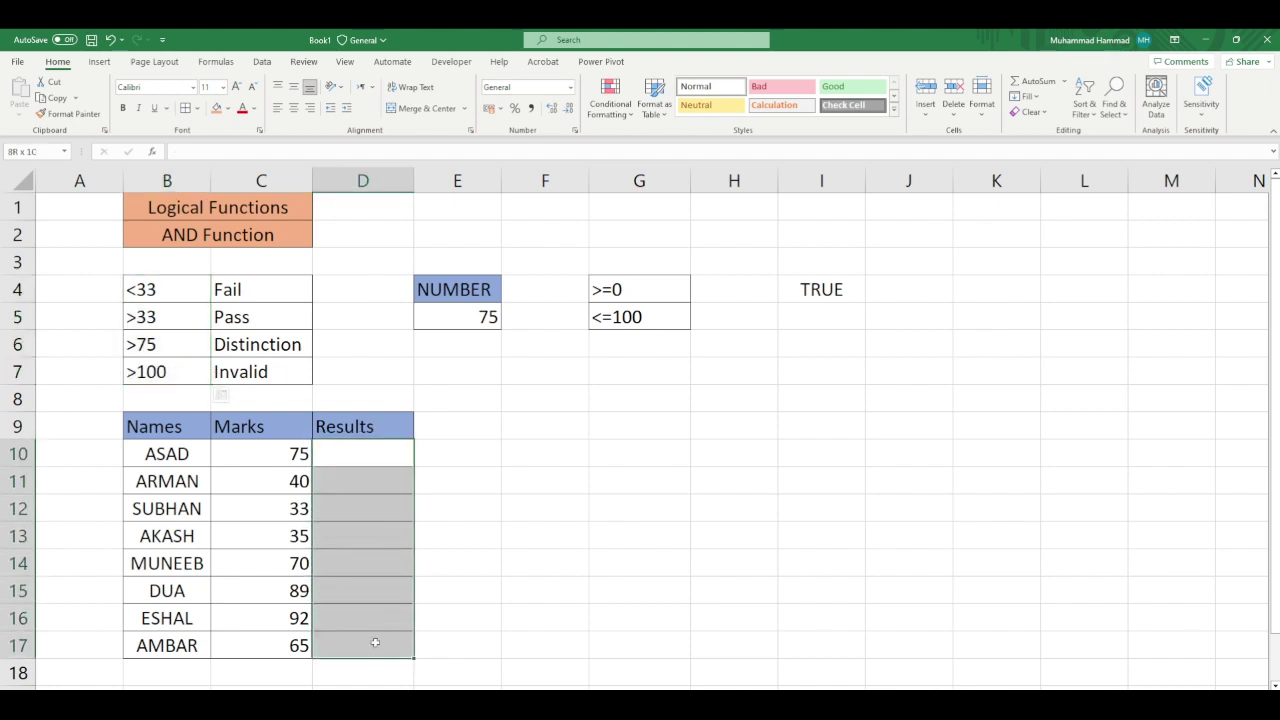
- Begin an IF formula in D10 with the test AND(C10>=0,C10<33) and "Fail" as the value if true
{"action": "left_click", "coordinate": [366, 453]}
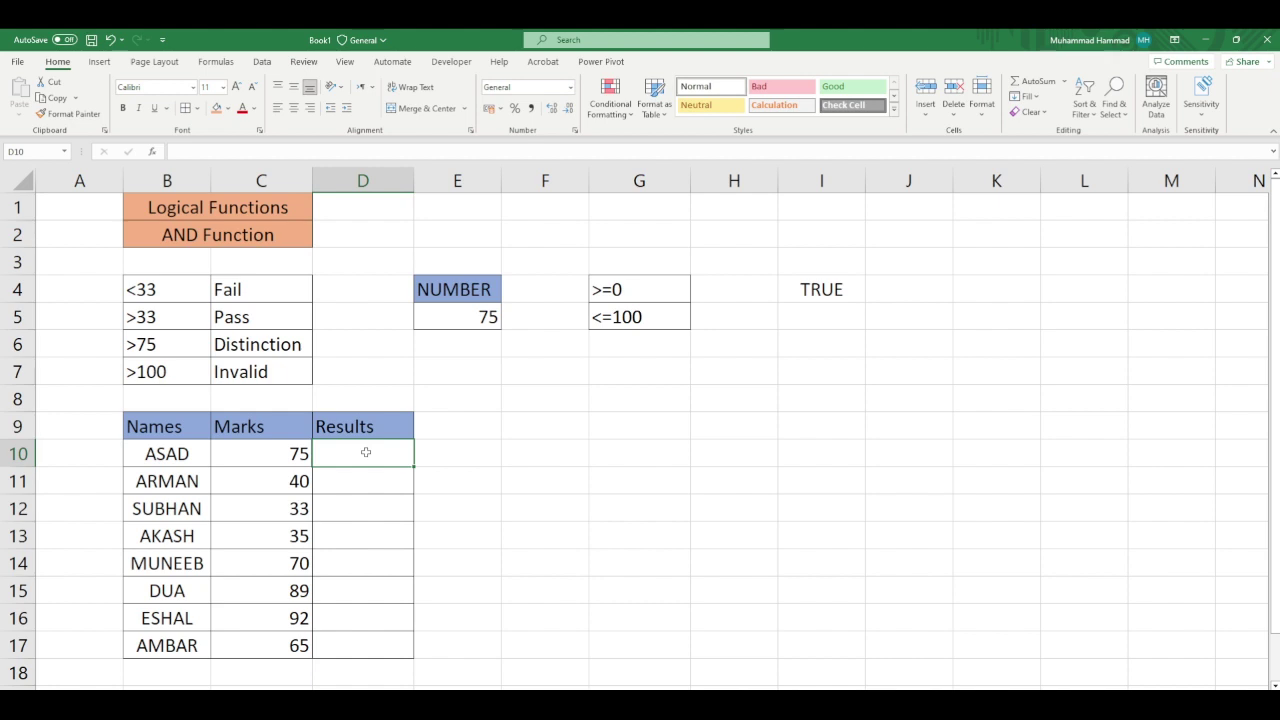
{"action": "type", "text": "="}
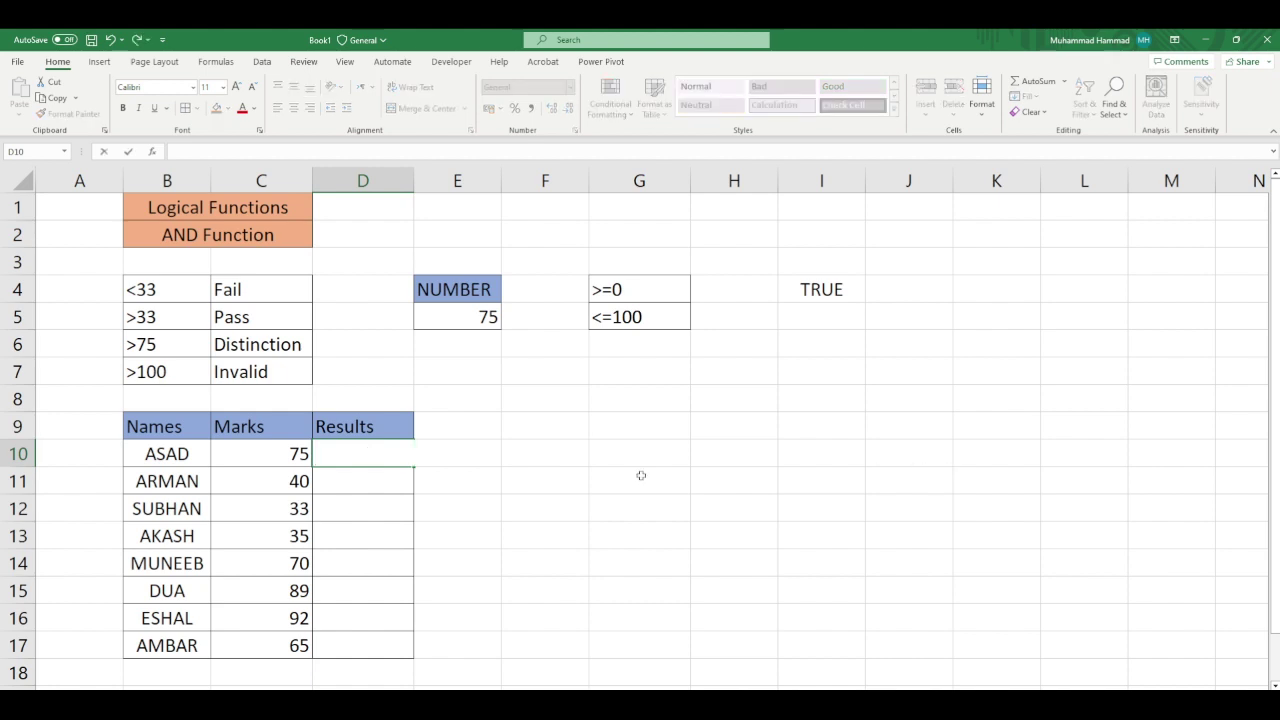
{"action": "type", "text": "if"}
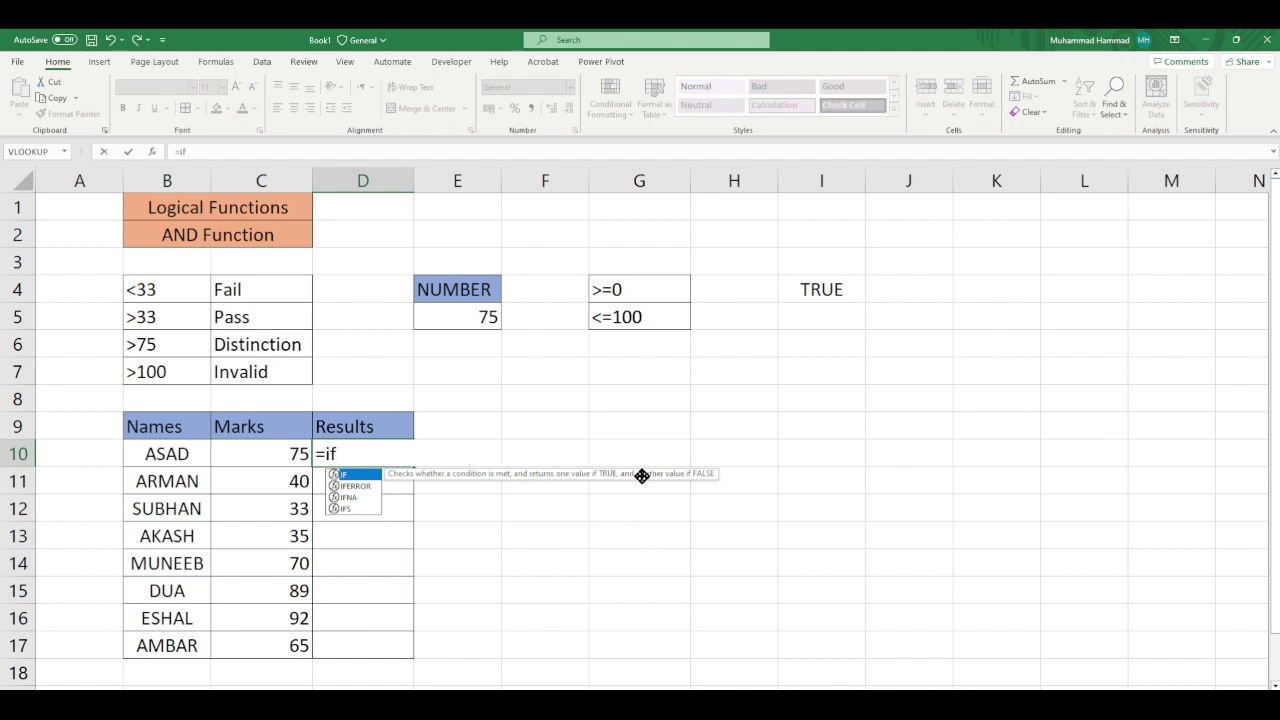
{"action": "key", "text": "Tab"}
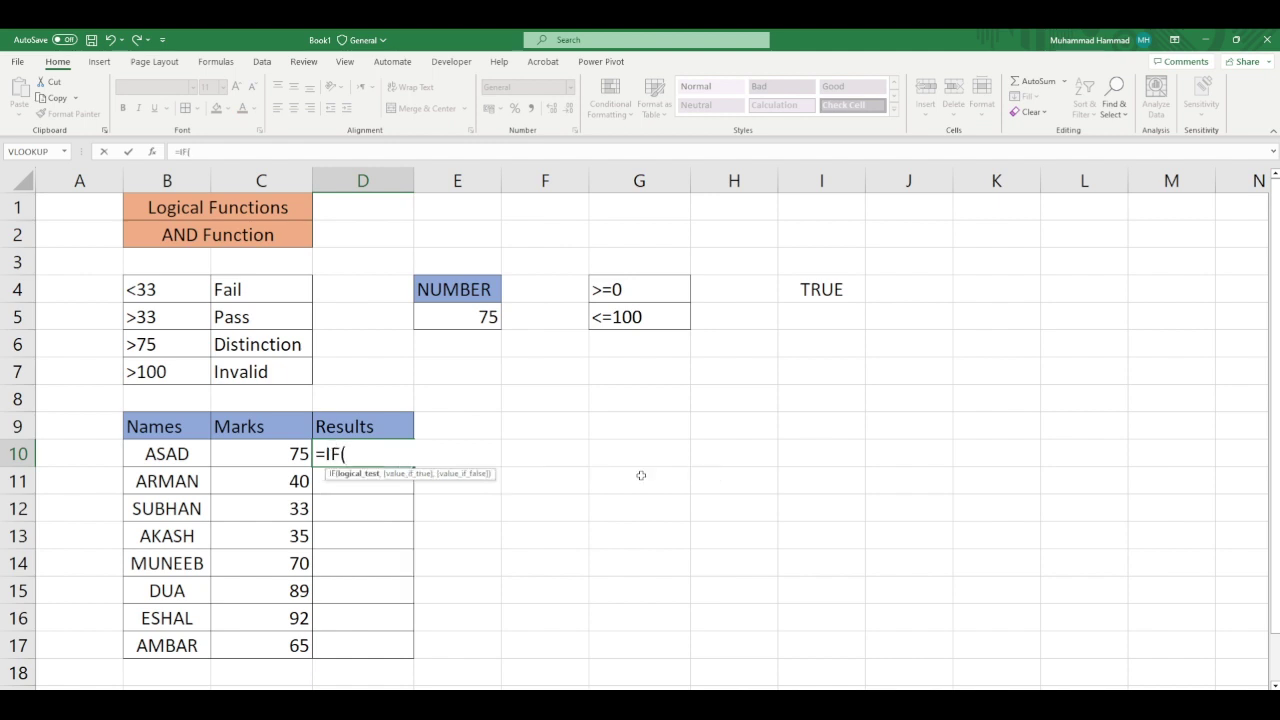
{"action": "type", "text": "and"}
{"action": "key", "text": "Tab"}
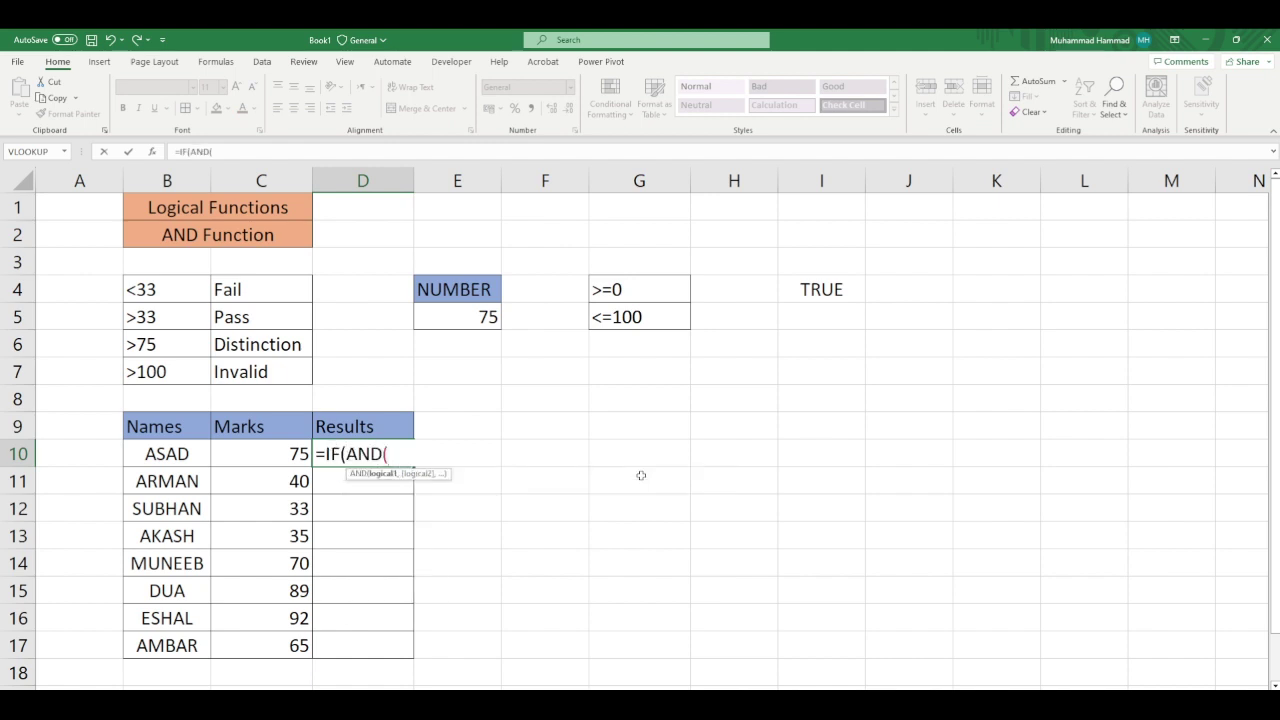
{"action": "left_click", "coordinate": [275, 454]}
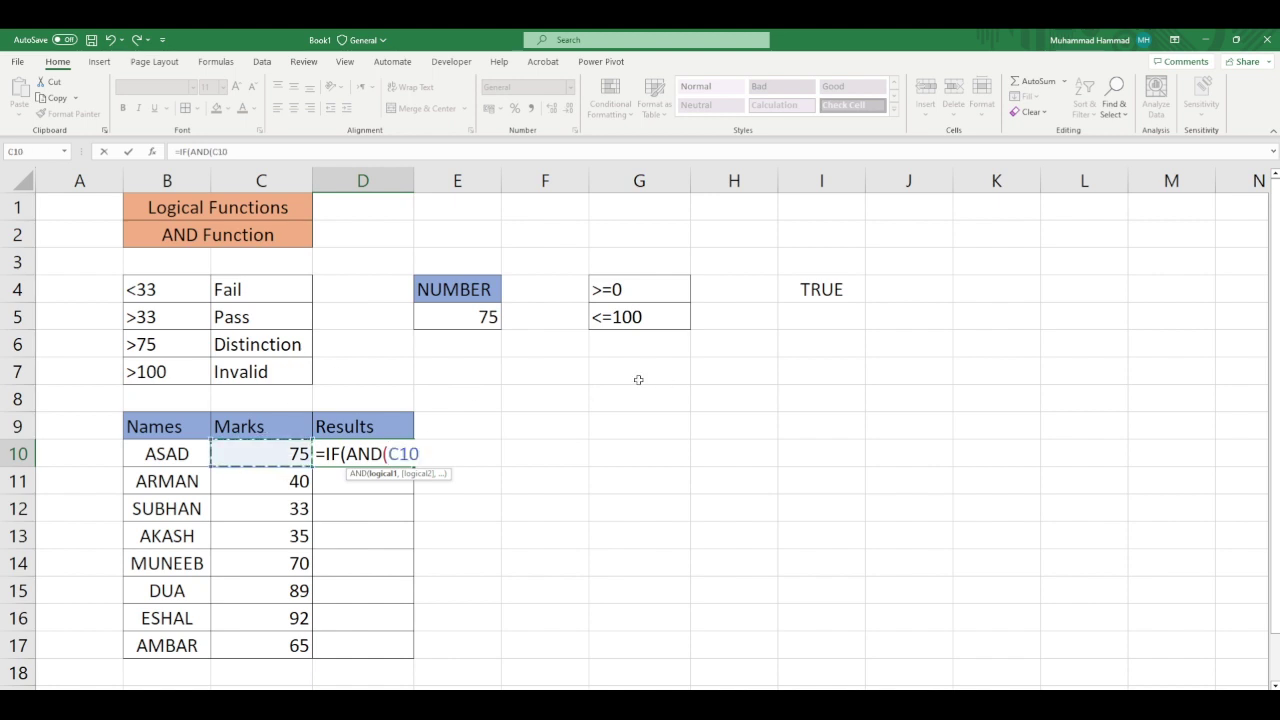
{"action": "type", "text": ">=0,"}
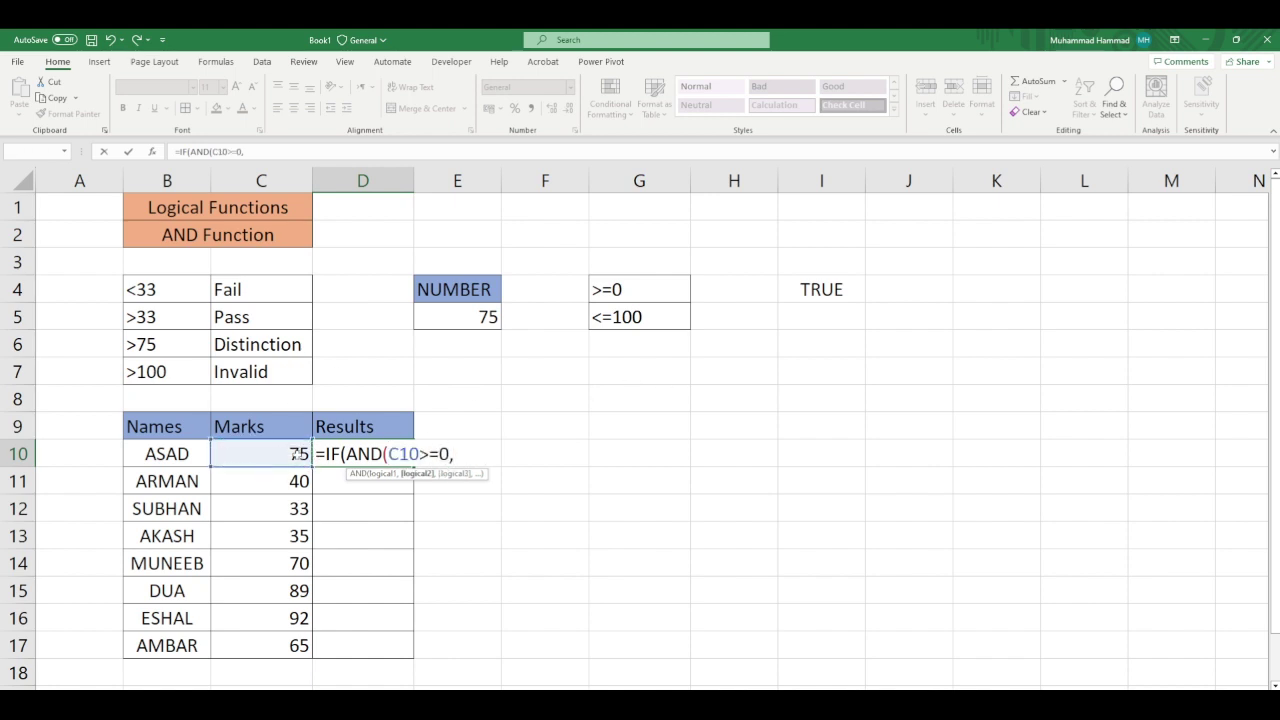
{"action": "left_click", "coordinate": [285, 454]}
{"action": "type", "text": "<33"}
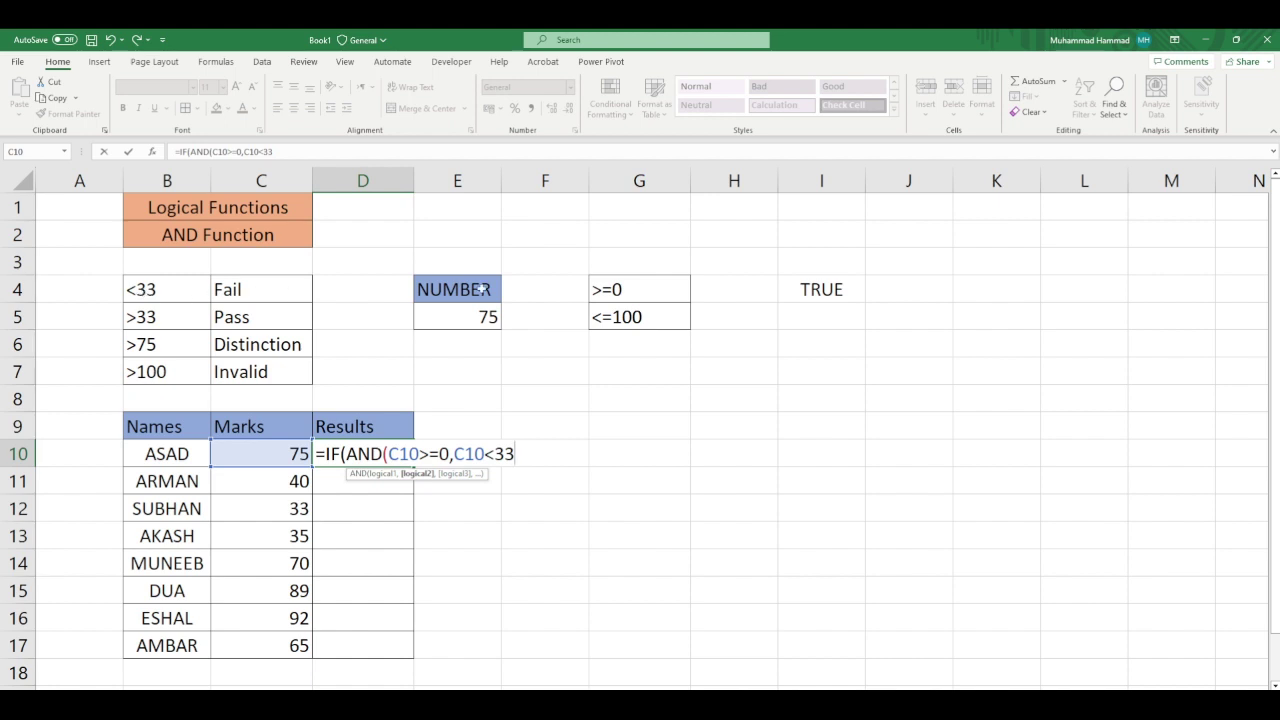
{"action": "type", "text": "),\""}
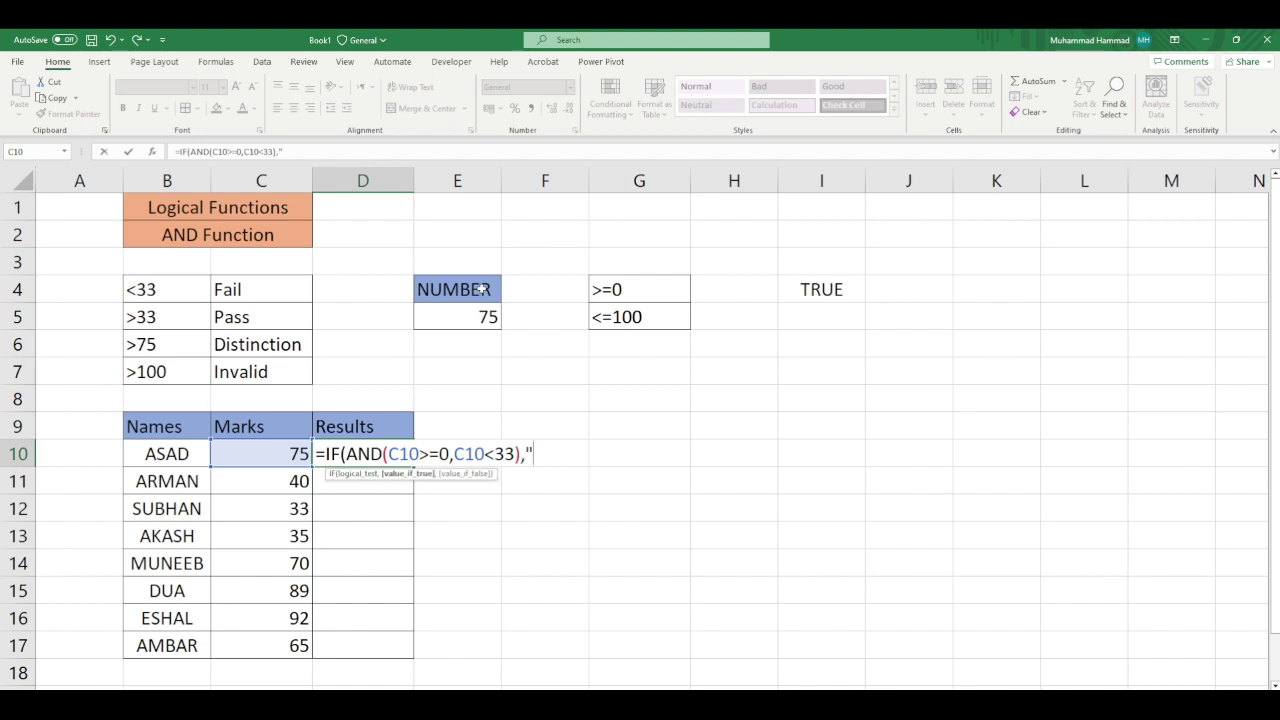
{"action": "type", "text": "Fail\","}
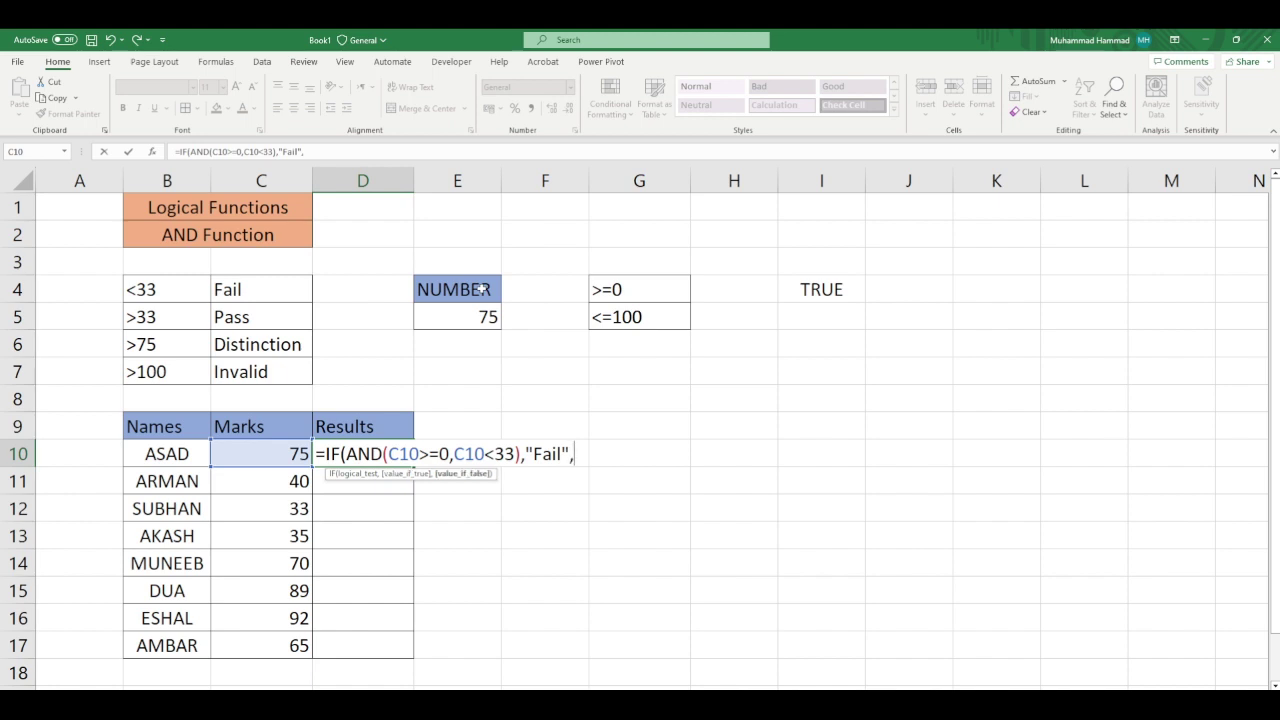
{"action": "type", "text": "an"}
{"action": "key", "text": "Tab"}
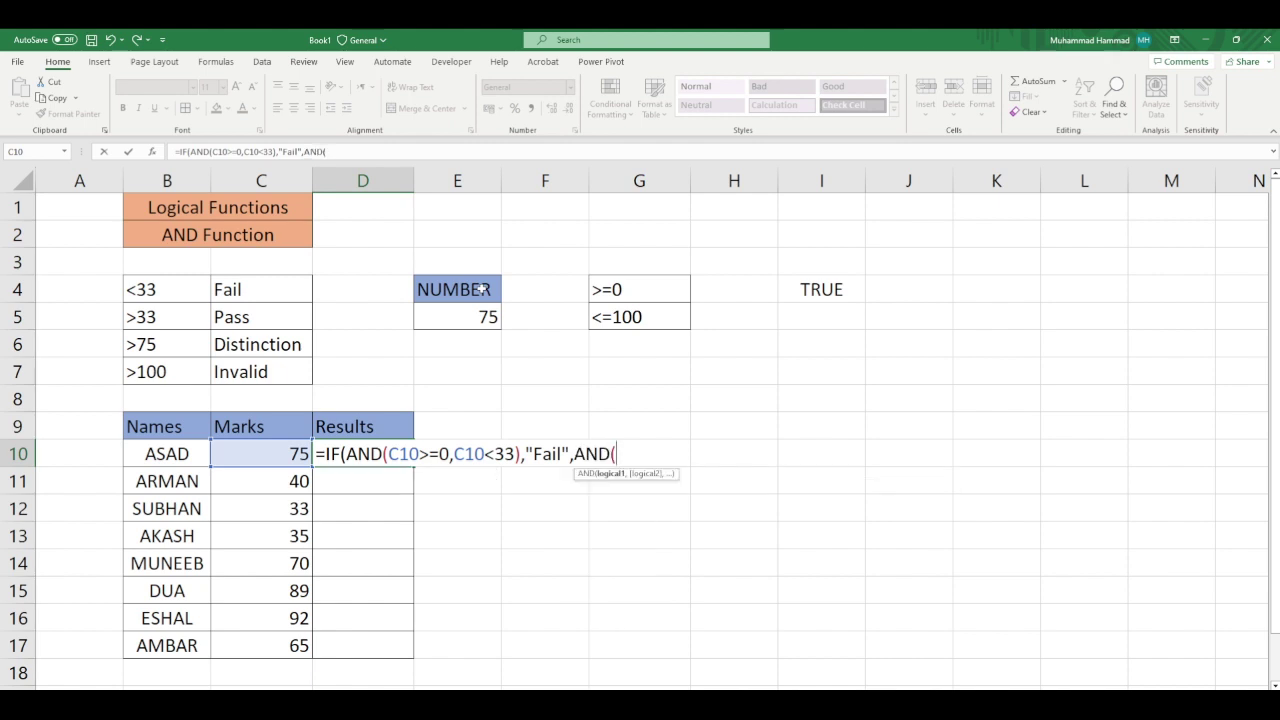
{"action": "key", "text": "BackSpace"}
{"action": "key", "text": "BackSpace"}
{"action": "key", "text": "BackSpace"}
{"action": "key", "text": "BackSpace"}
{"action": "key", "text": "BackSpace"}
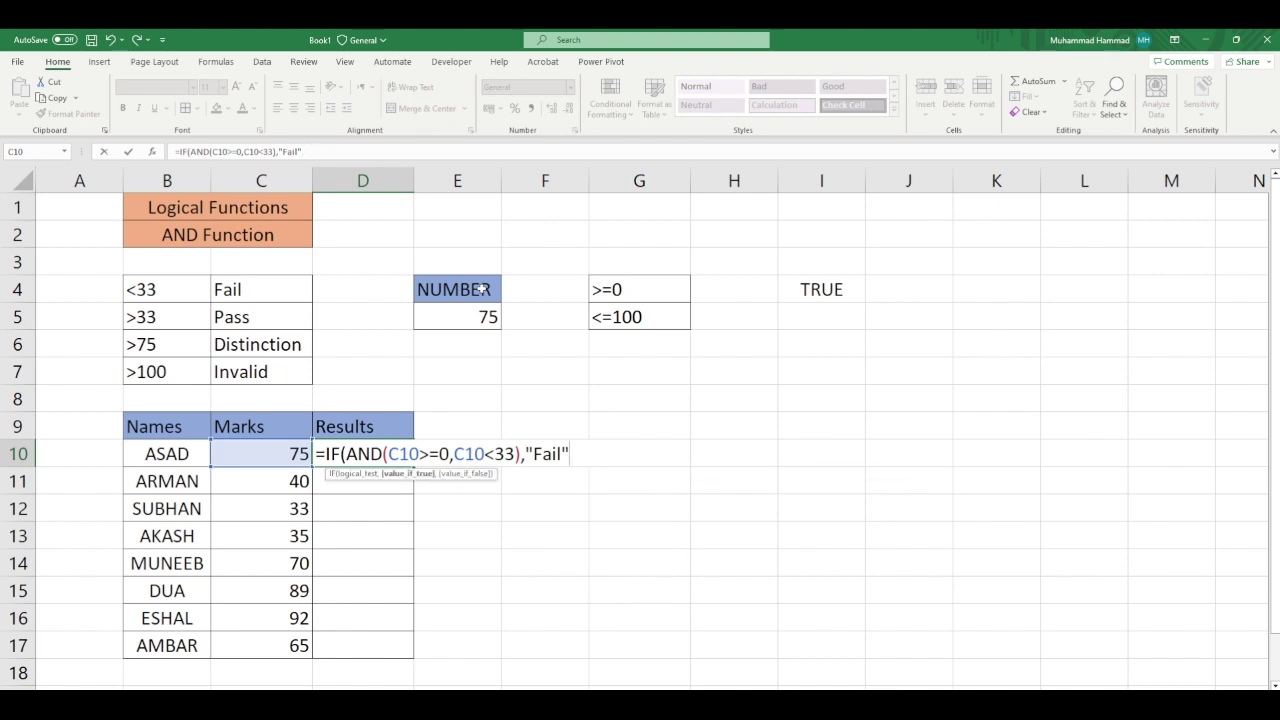
- Nest a second IF as the value if false in D10, testing AND(C10>=33,C10<75) and returning "Pass" when true
{"action": "type", "text": ","}
{"action": "type", "text": "IF("}
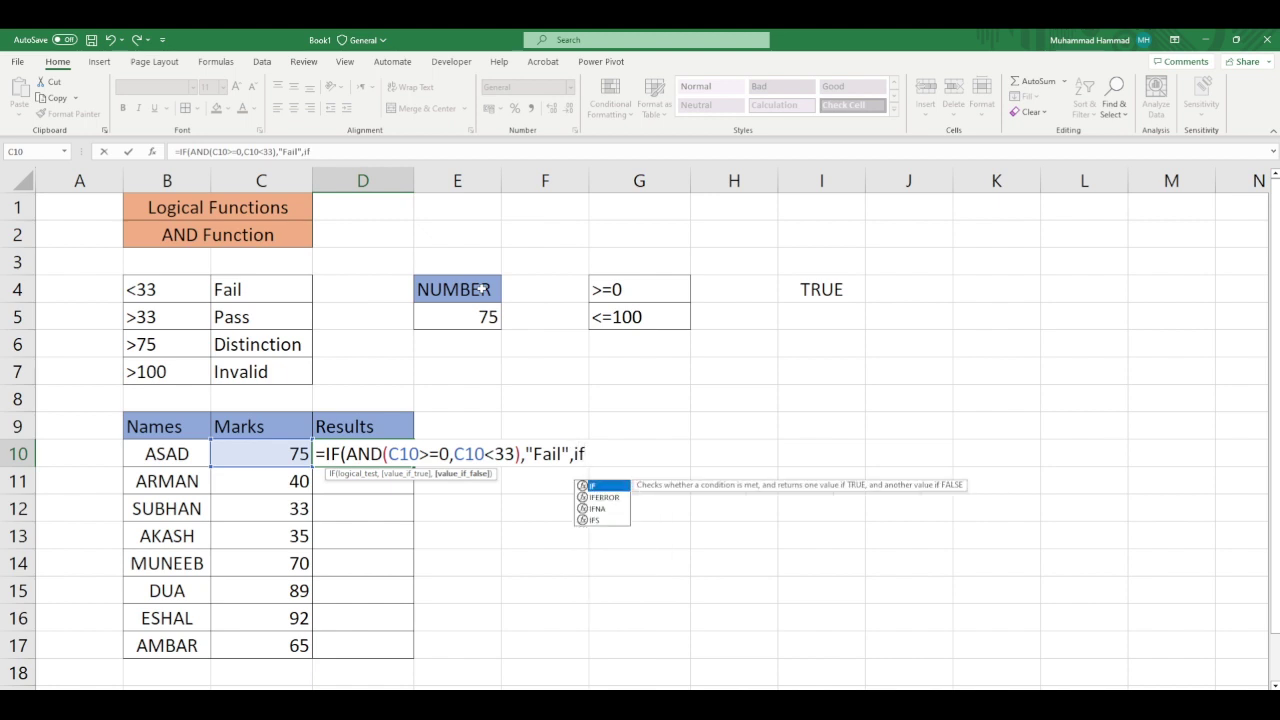
{"action": "type", "text": "and("}
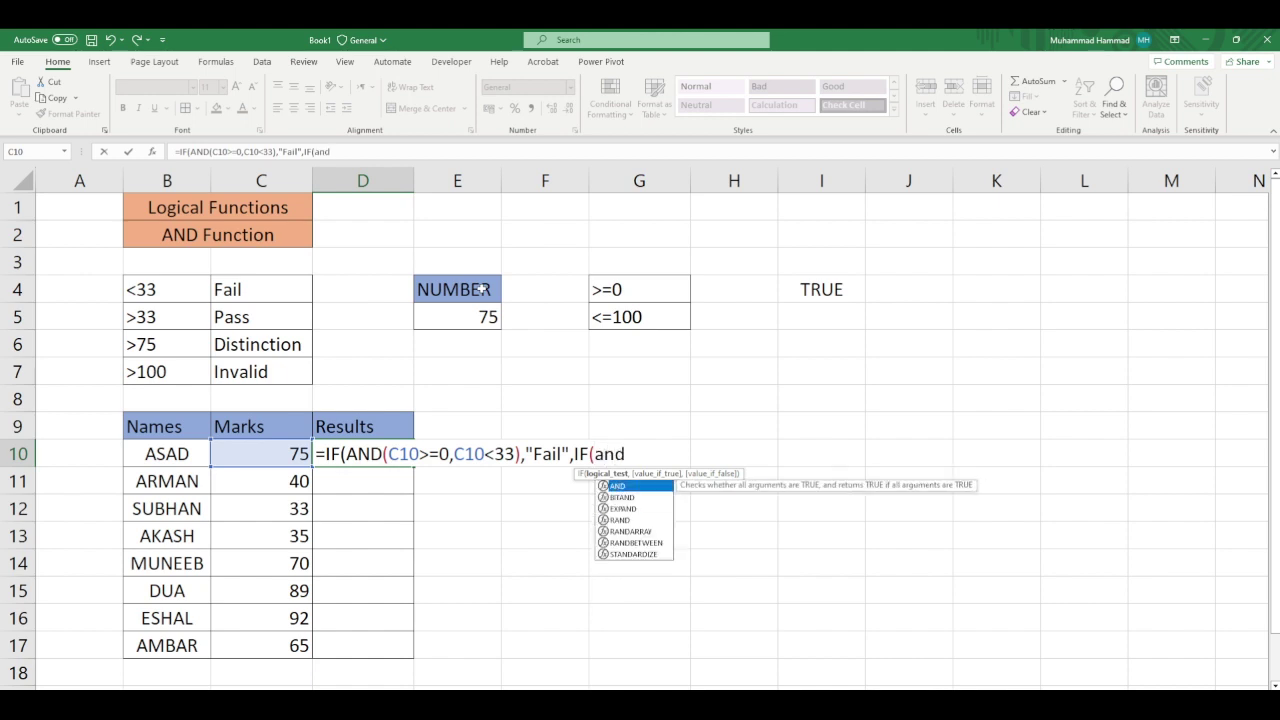
{"action": "left_click", "coordinate": [268, 455]}
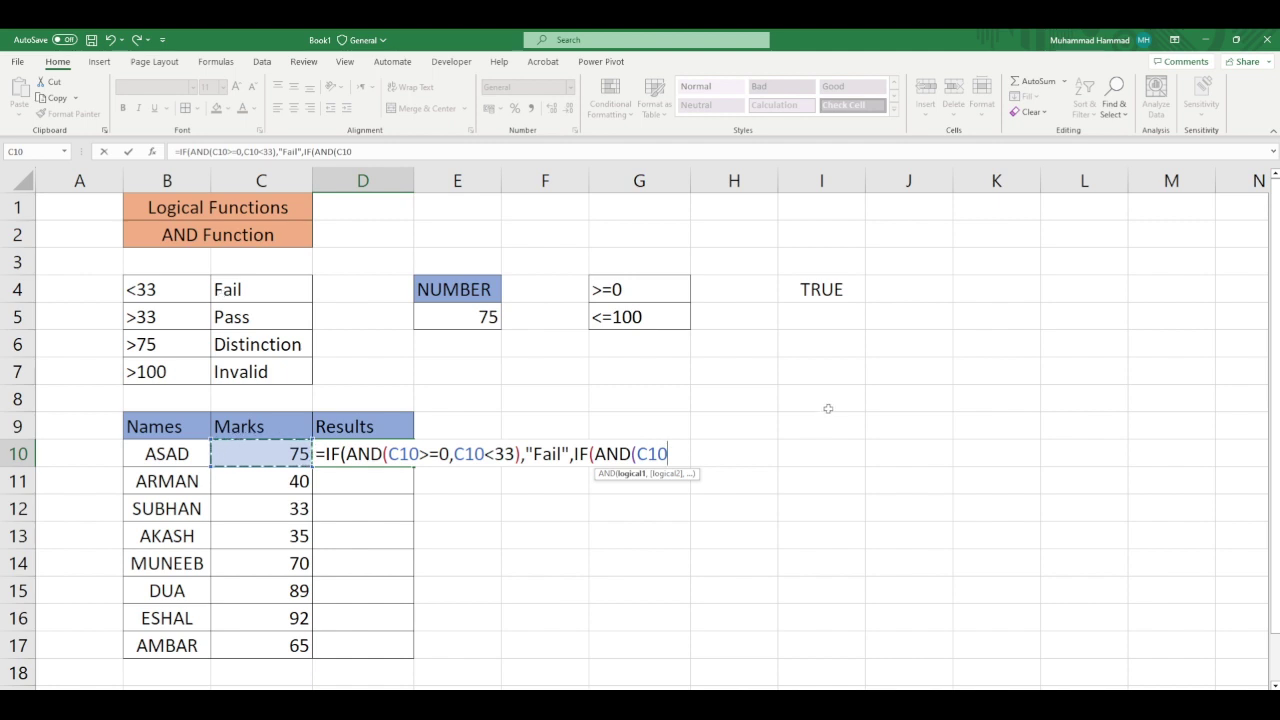
{"action": "type", "text": ">=33"}
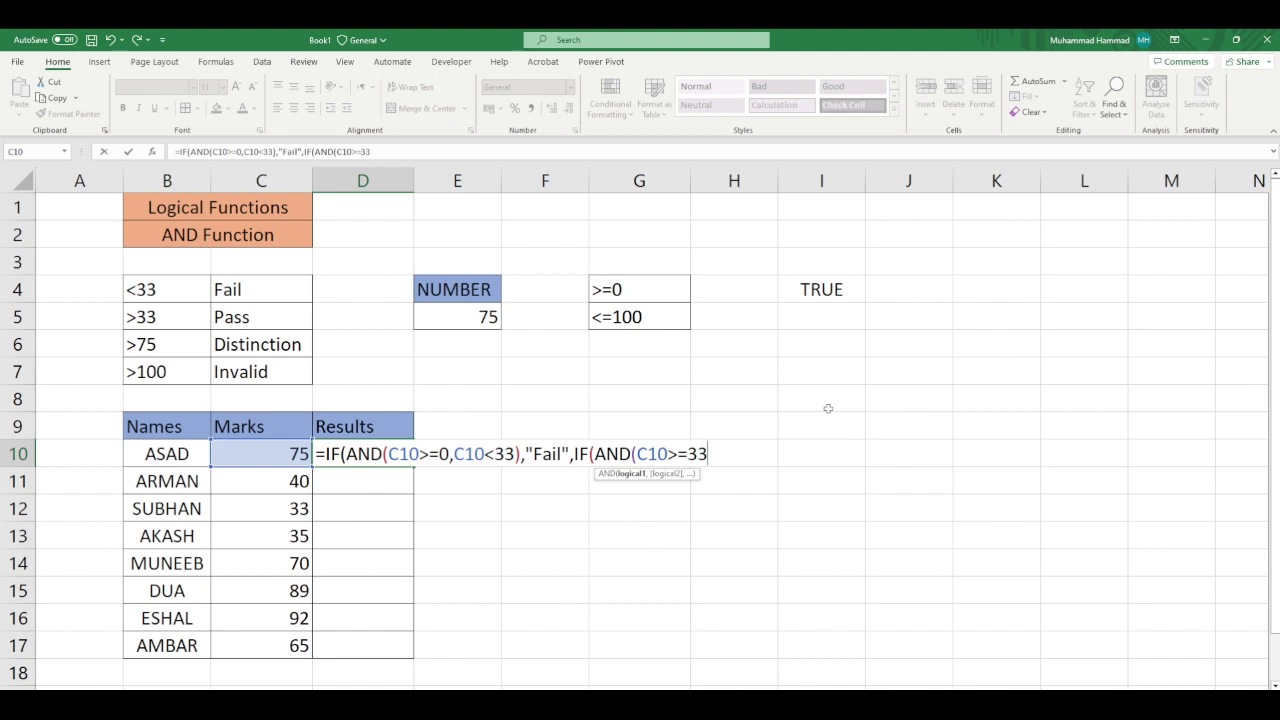
{"action": "type", "text": ",C10<"}
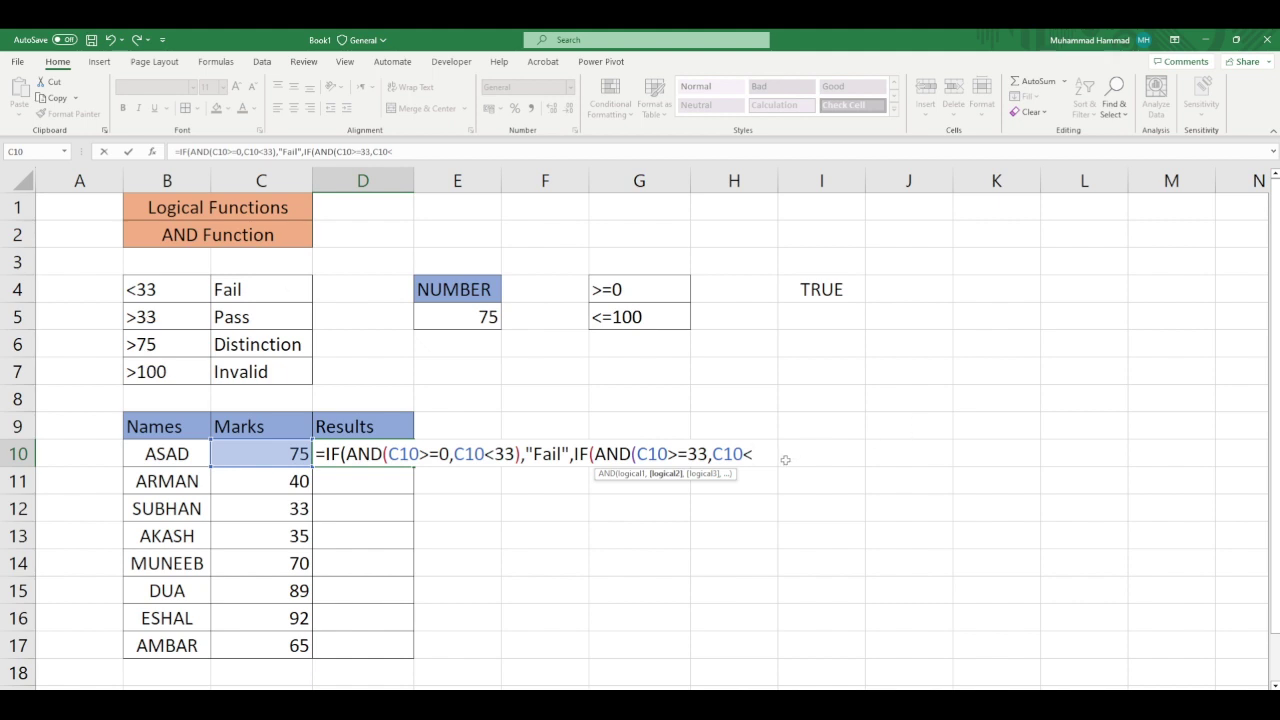
{"action": "type", "text": "75)"}
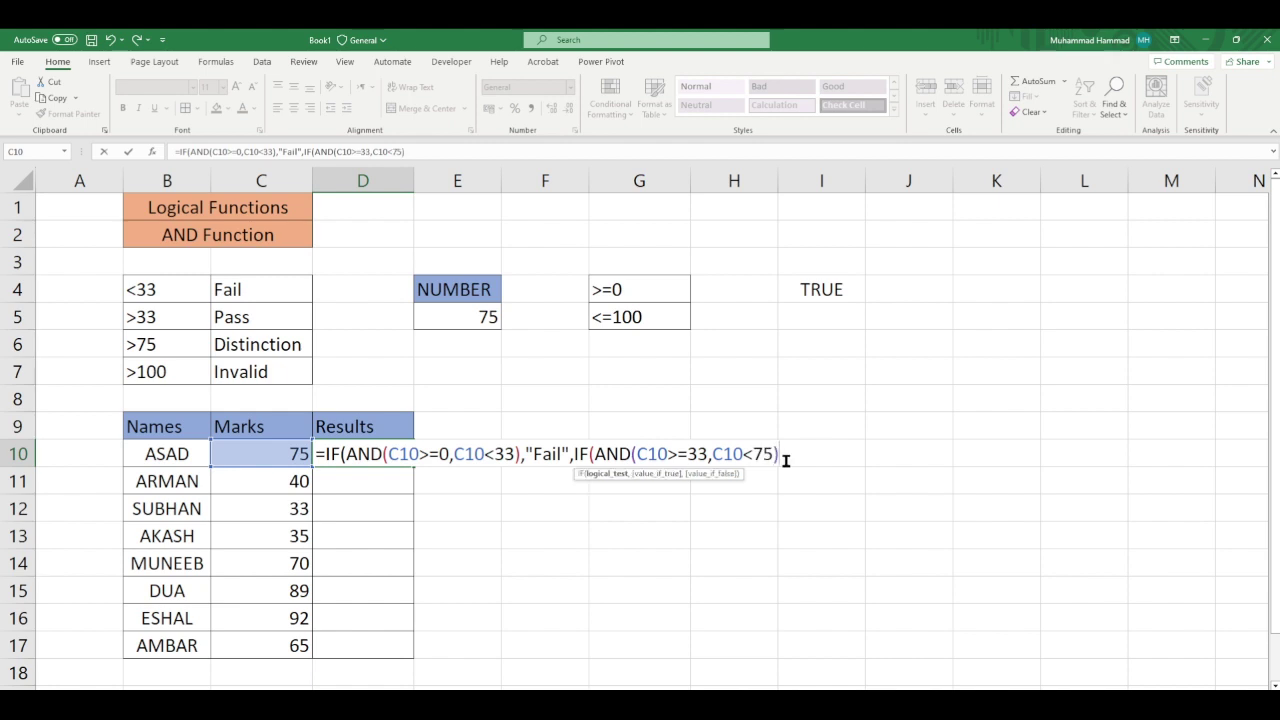
{"action": "type", "text": ","}
{"action": "type", "text": "Pass\","}
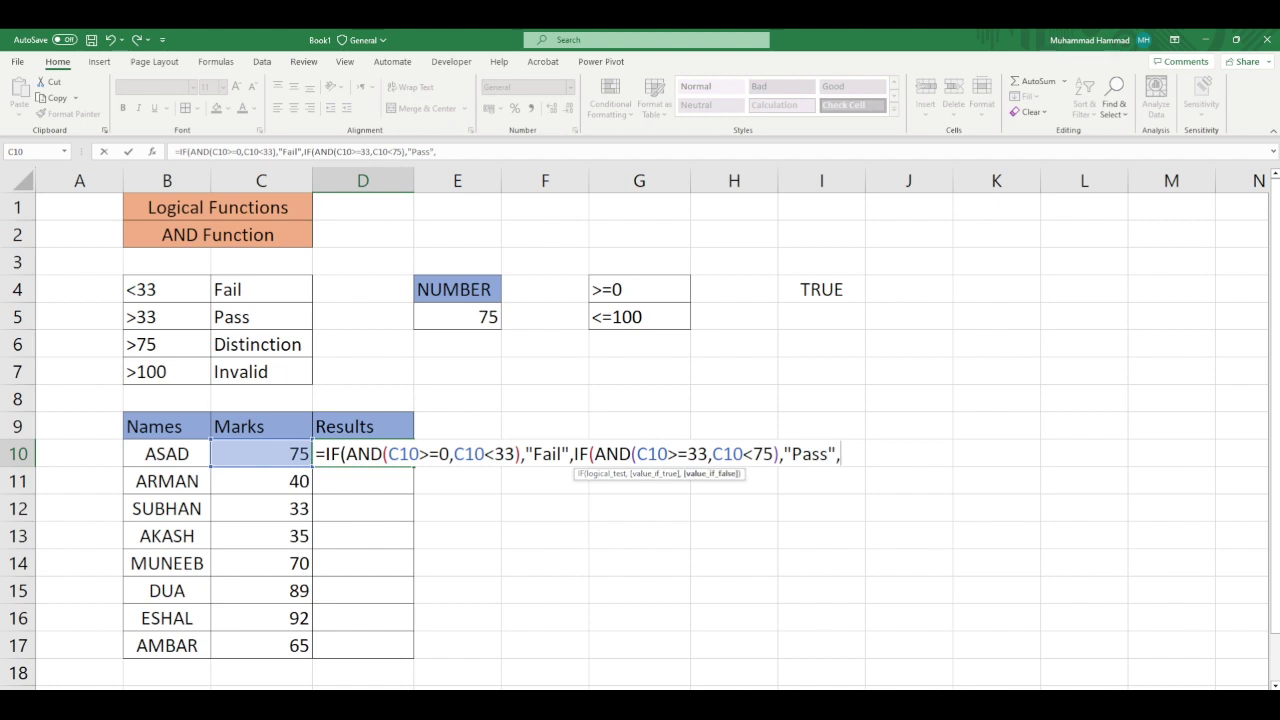
- Nest a third IF in the D10 formula, testing AND(C10>=75,C10<100) and returning "Distinction" when true
{"action": "type", "text": "if"}
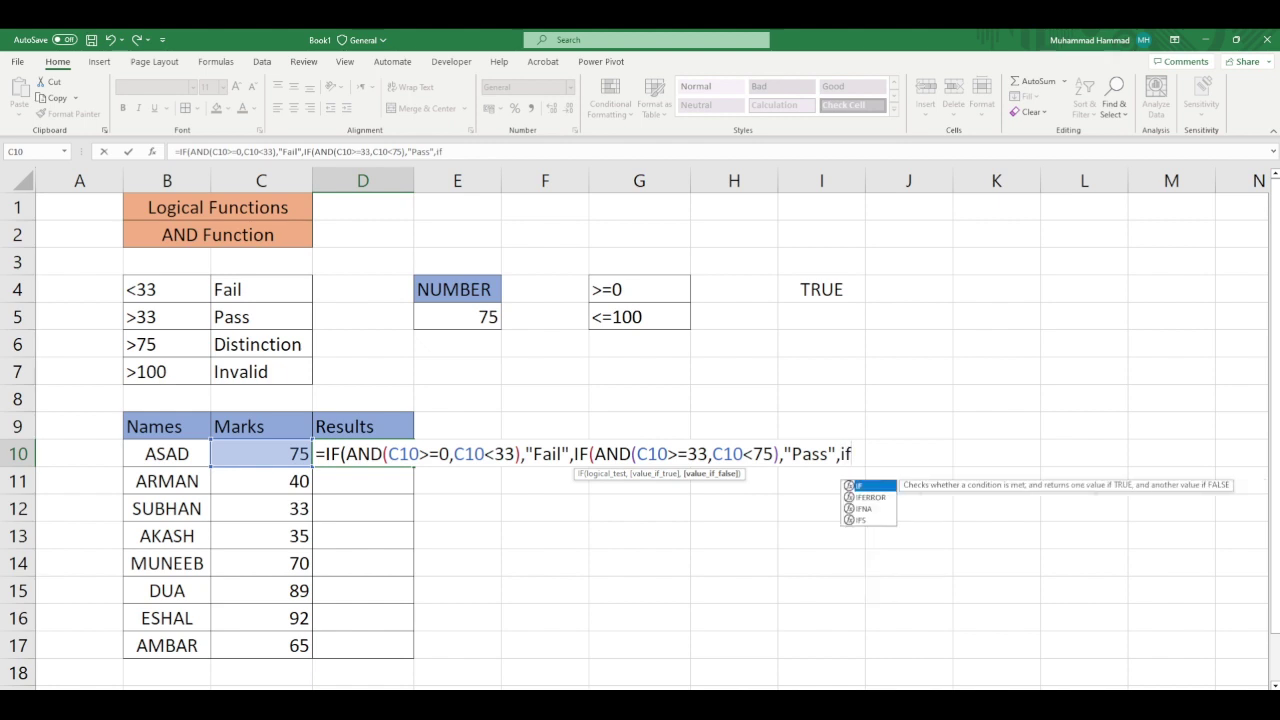
{"action": "key", "text": "Tab"}
{"action": "type", "text": "and"}
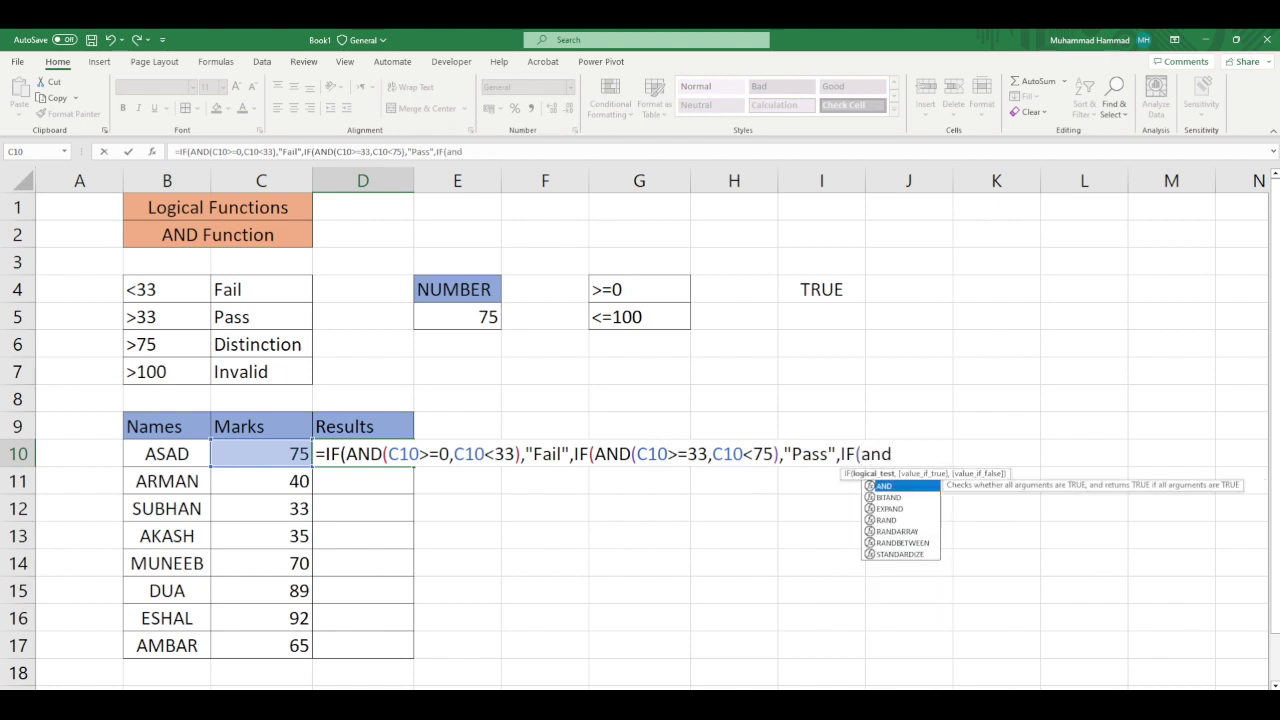
{"action": "key", "text": "Tab"}
{"action": "left_click", "coordinate": [282, 452]}
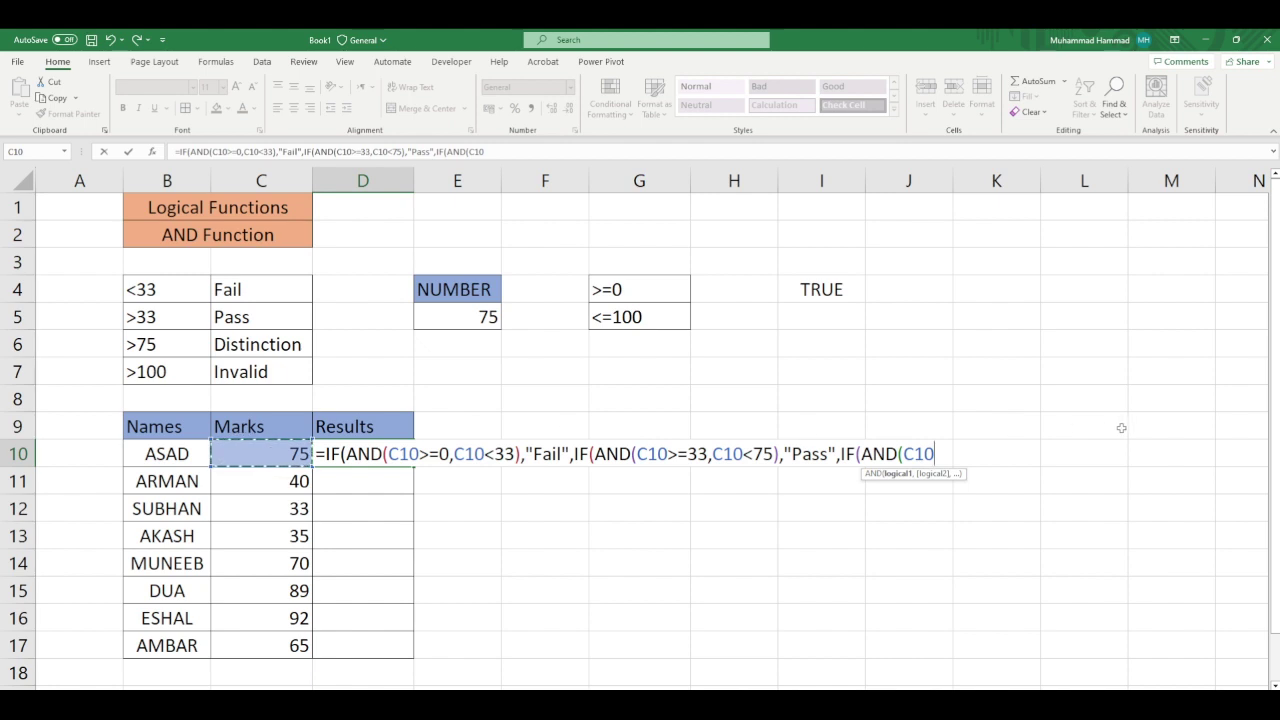
{"action": "type", "text": ">=75"}
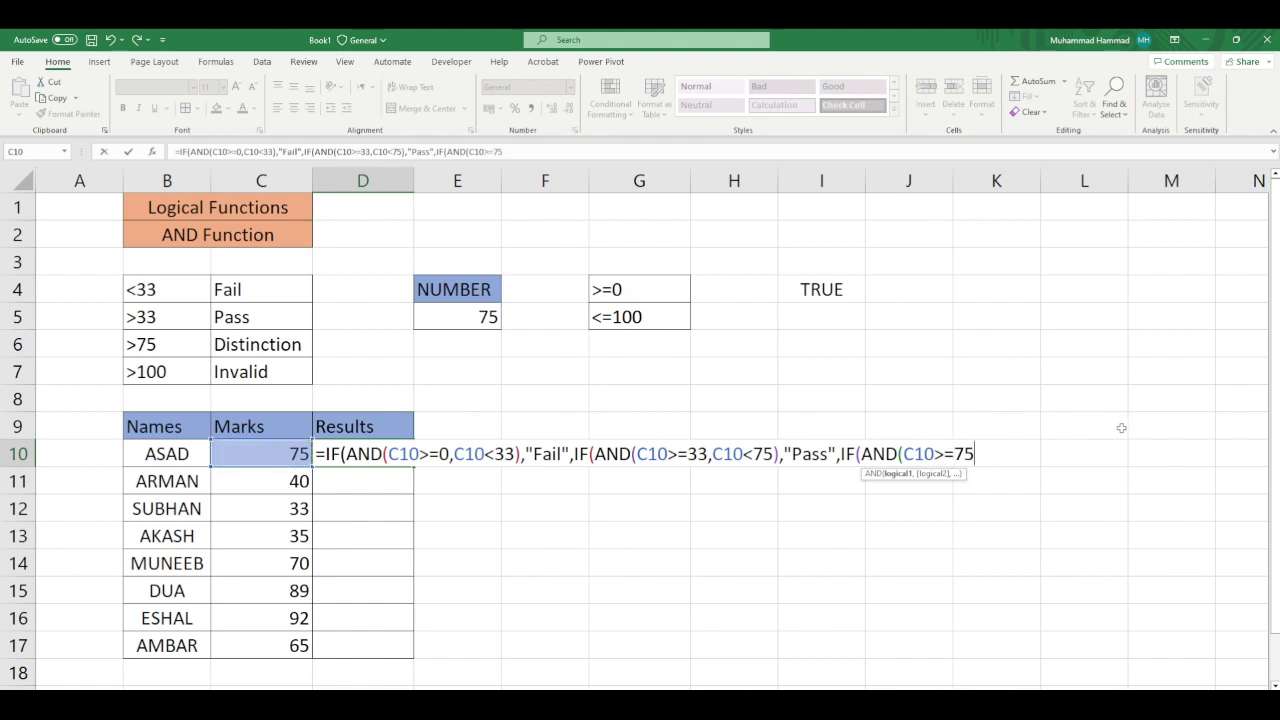
{"action": "type", "text": ","}
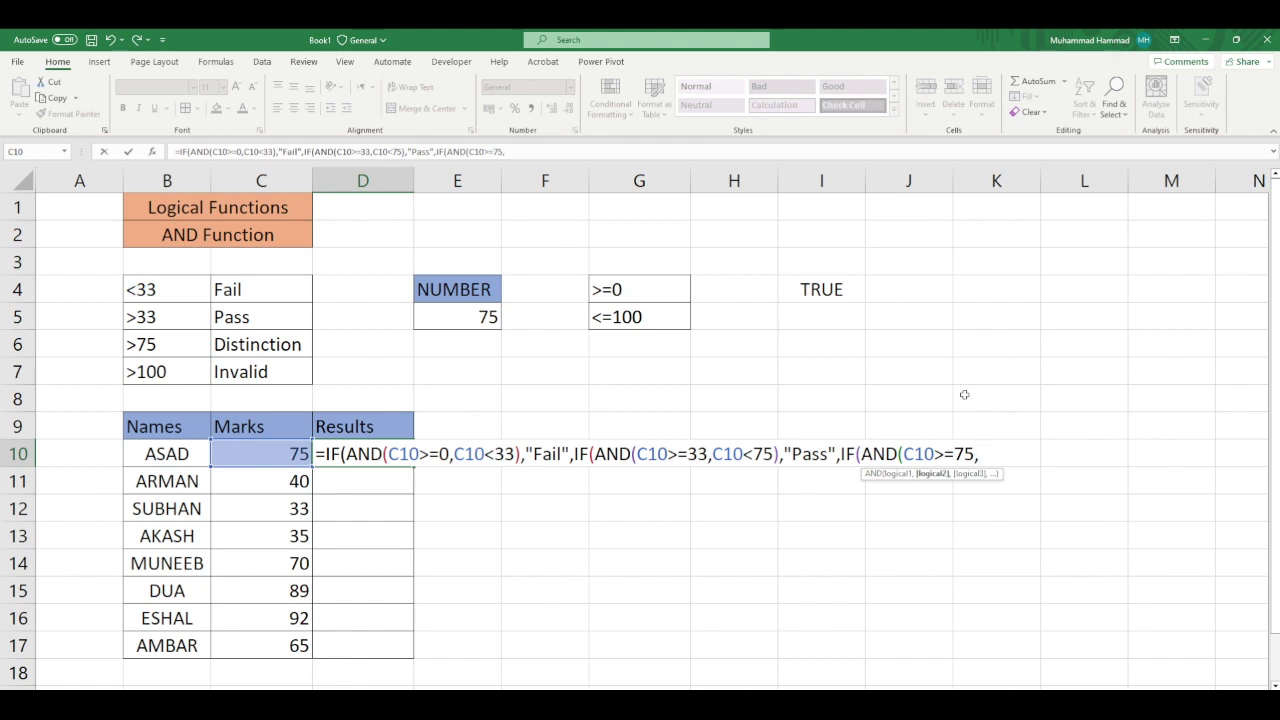
{"action": "left_click", "coordinate": [294, 455]}
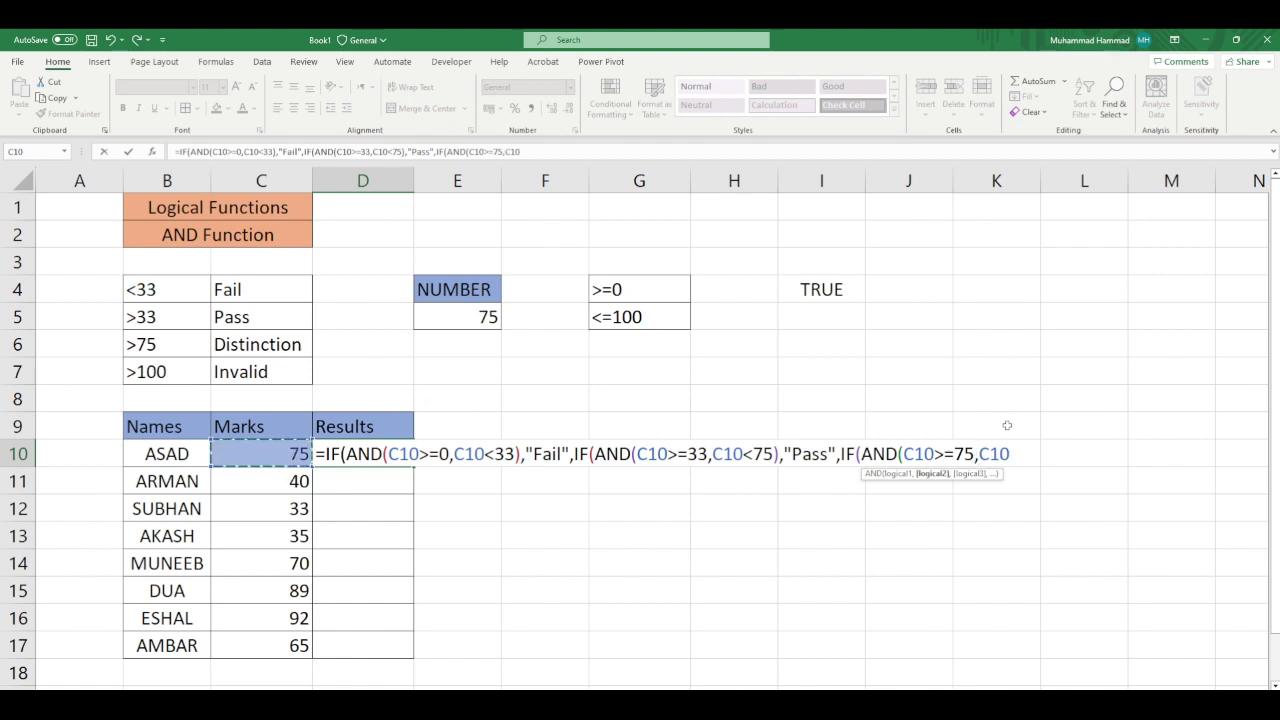
{"action": "type", "text": "<100"}
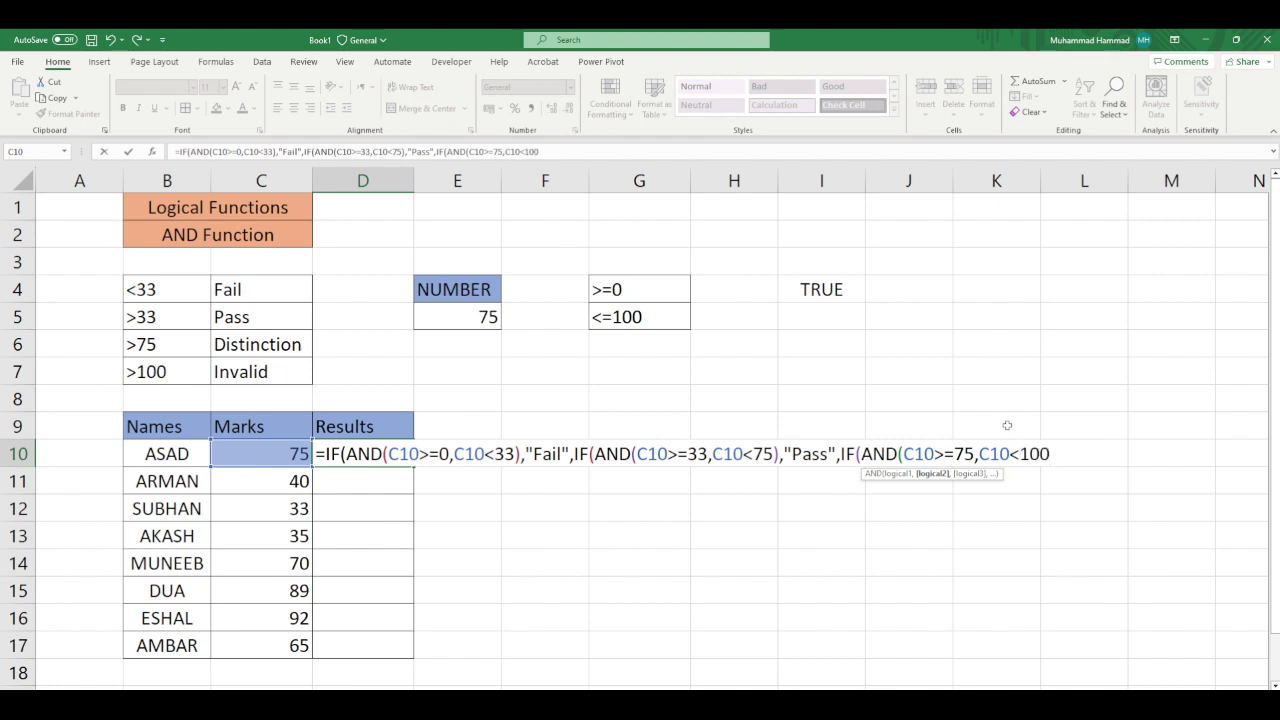
{"action": "type", "text": "),"}
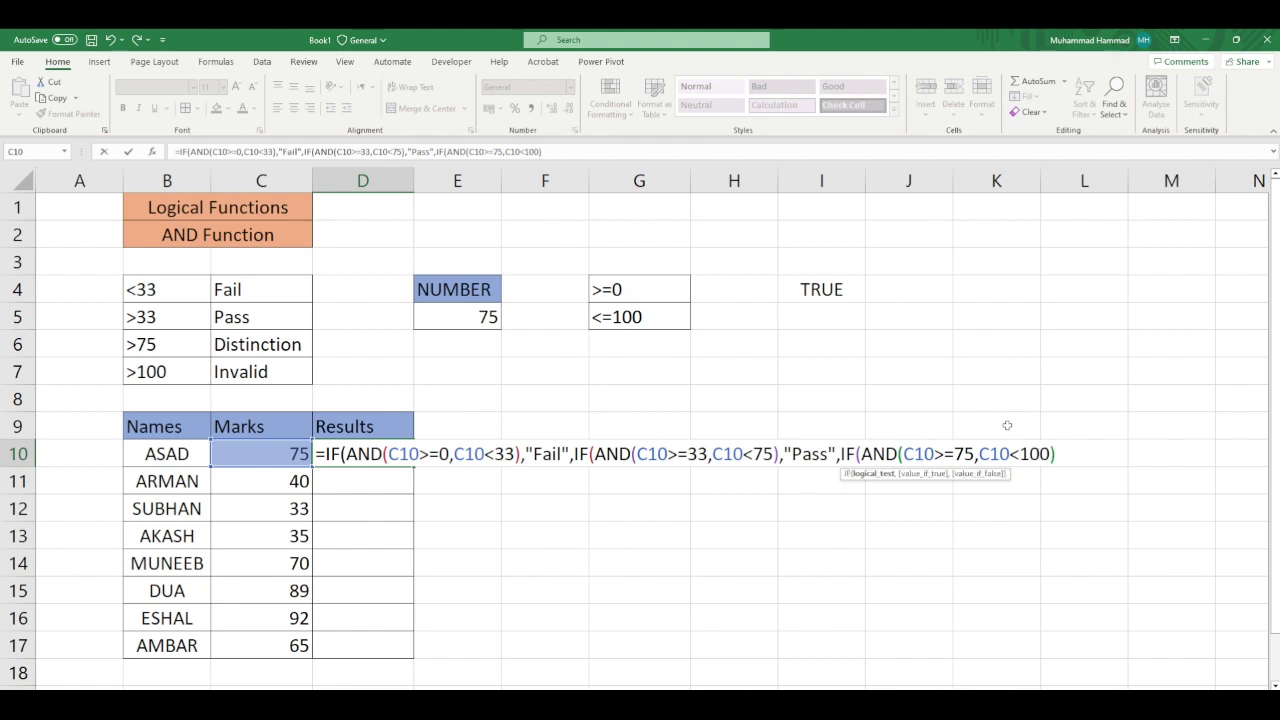
{"action": "type", "text": "\""}
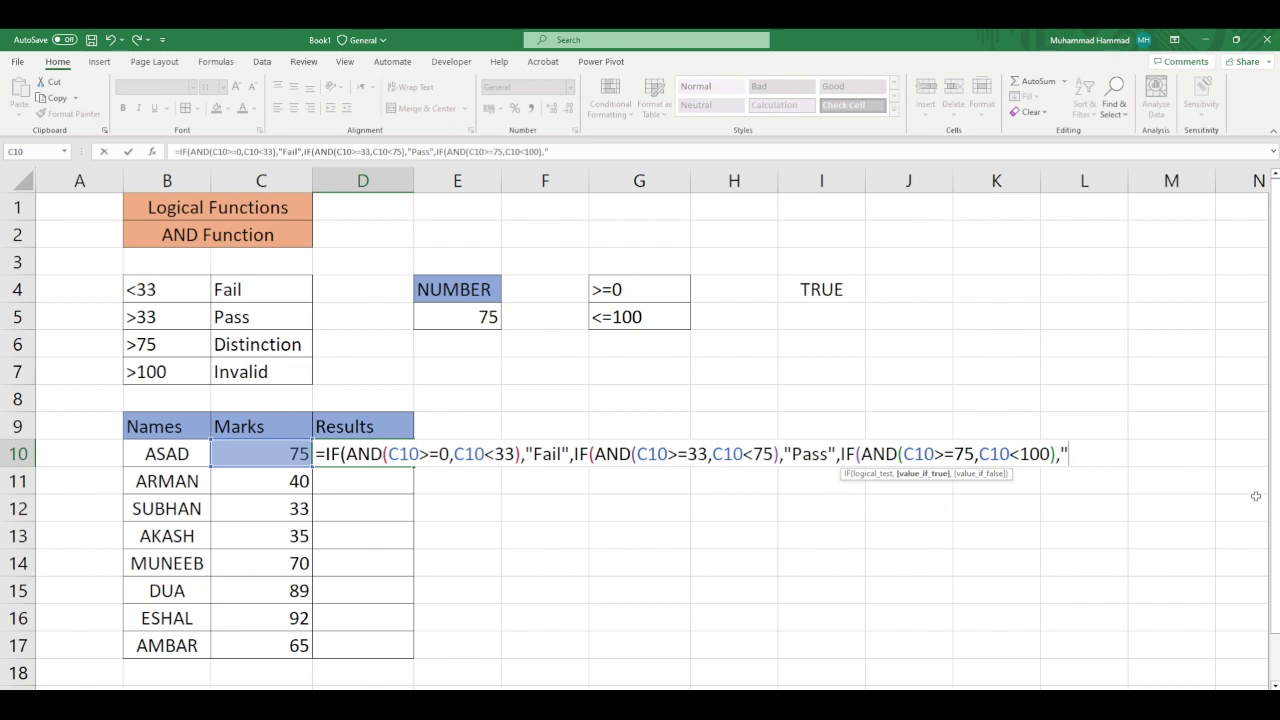
{"action": "type", "text": "Distinctio"}
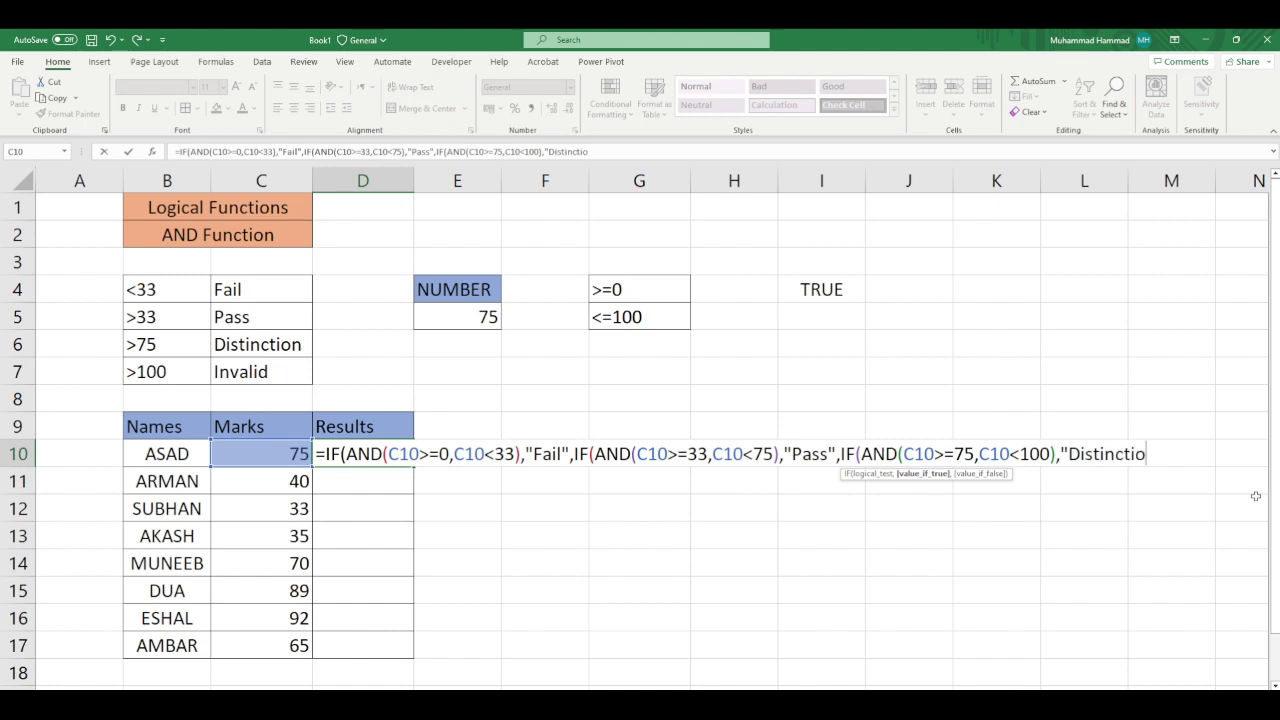
{"action": "type", "text": "n\""}
- Finish the D10 formula with "Invalid" as the last value if false, close all three IFs and enter it
{"action": "type", "text": ","}
{"action": "type", "text": "\"Invalid"}
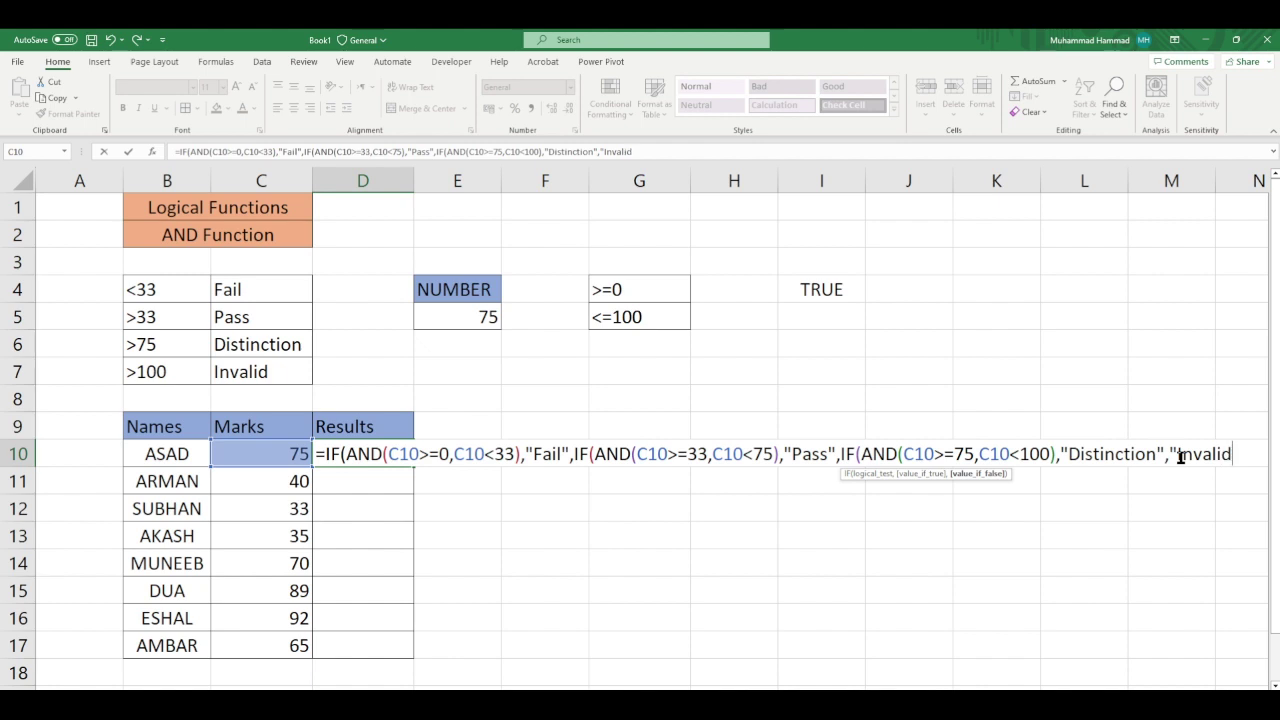
{"action": "type", "text": "\""}
{"action": "type", "text": ")"}
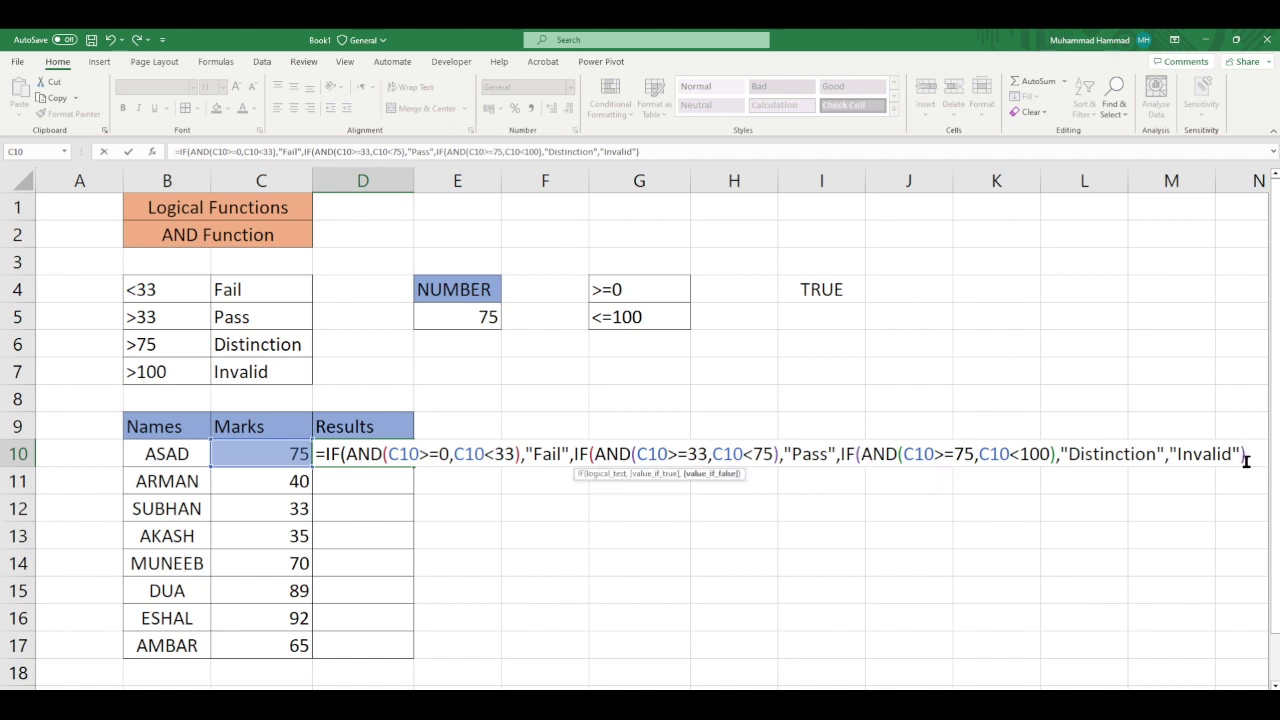
{"action": "type", "text": "))"}
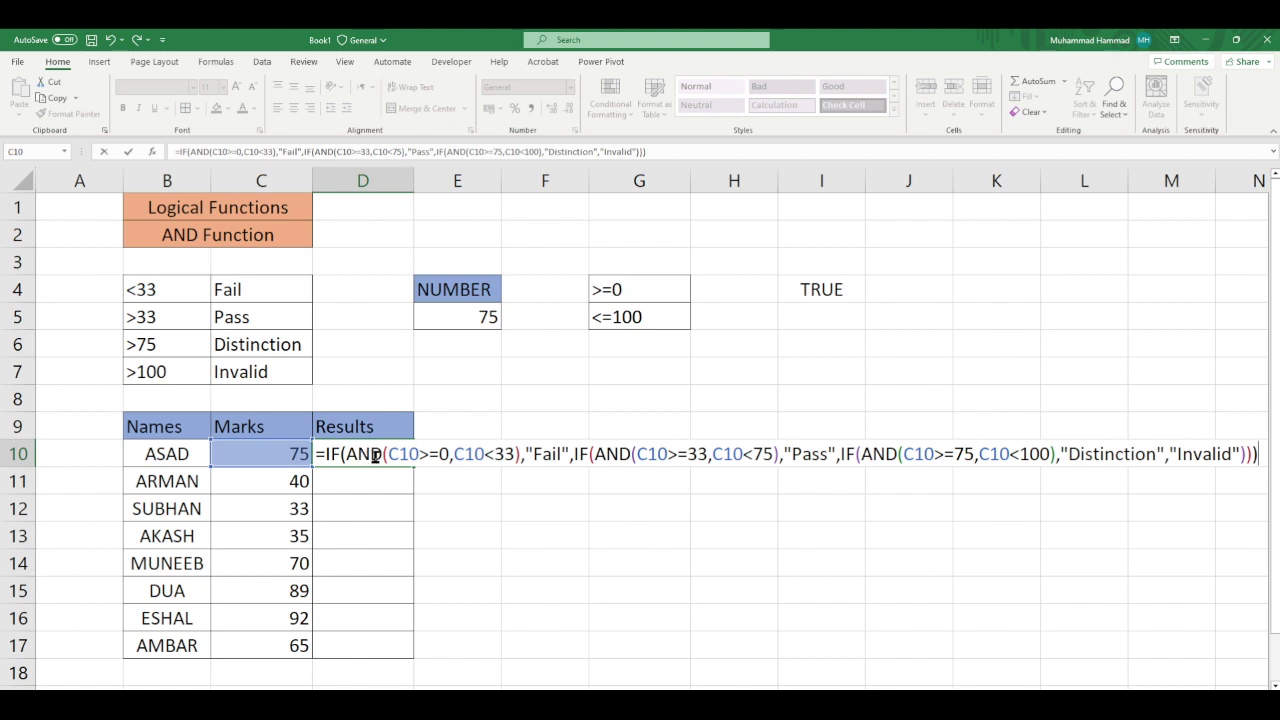
{"action": "left_click_drag", "start_coordinate": [345, 453], "coordinate": [1234, 454]}
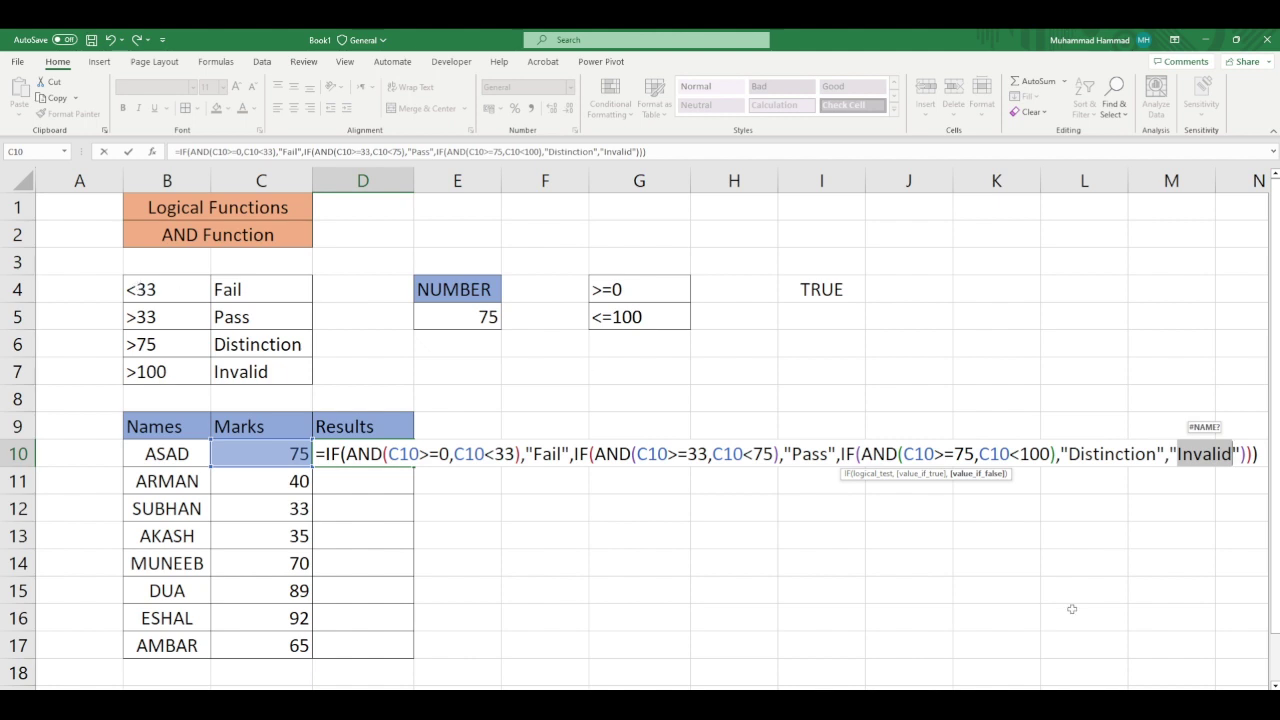
{"action": "key", "text": "Return"}
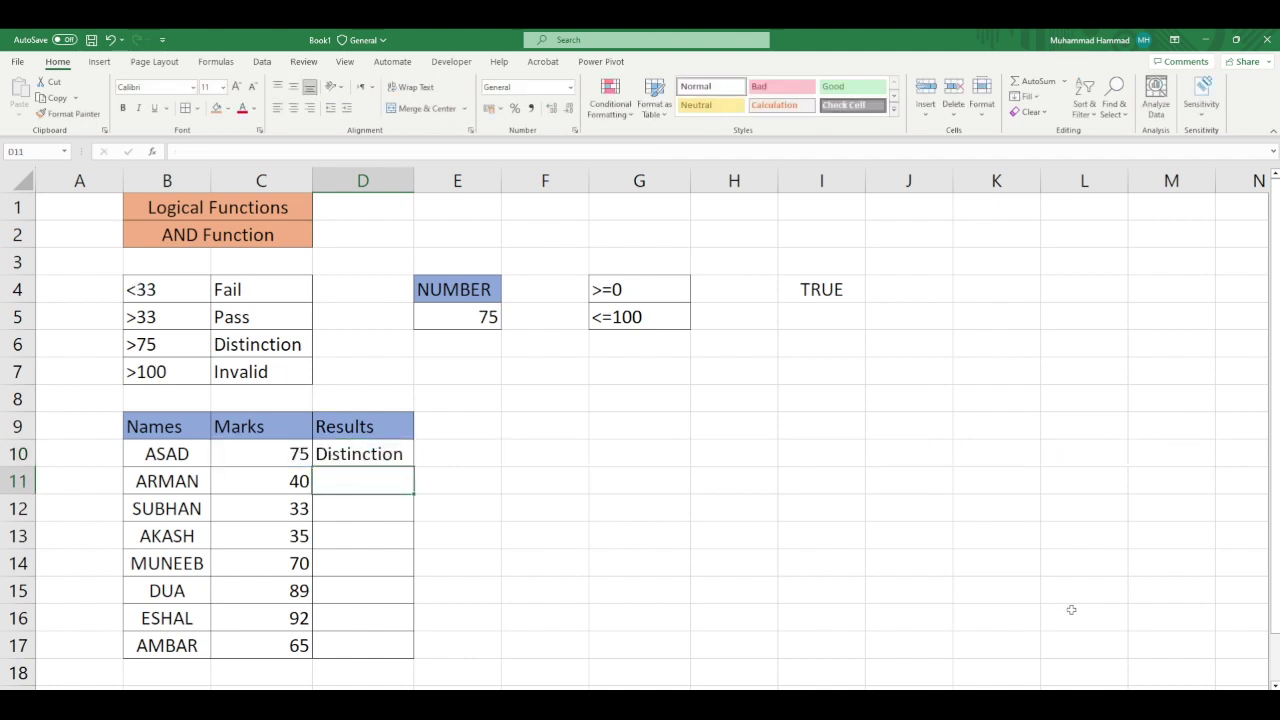
- Copy the grading formula from D10 down the Results column through D17
{"action": "left_click", "coordinate": [271, 455]}
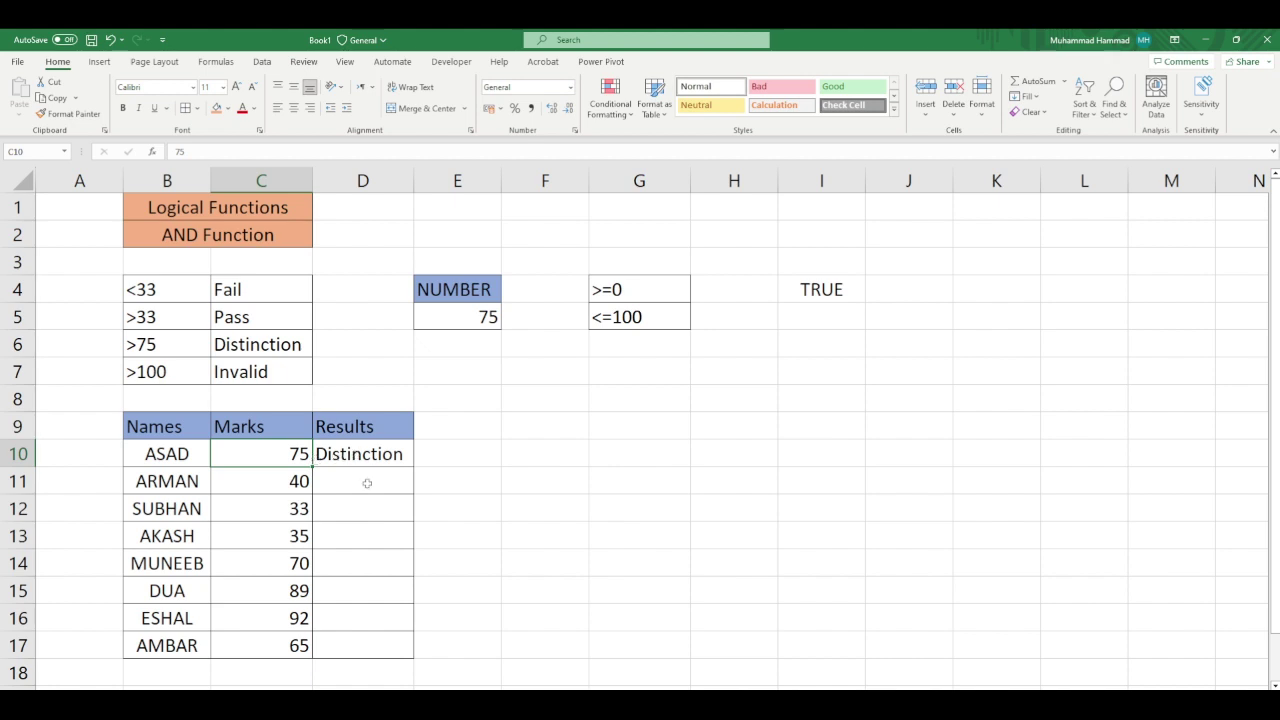
{"action": "left_click", "coordinate": [364, 452]}
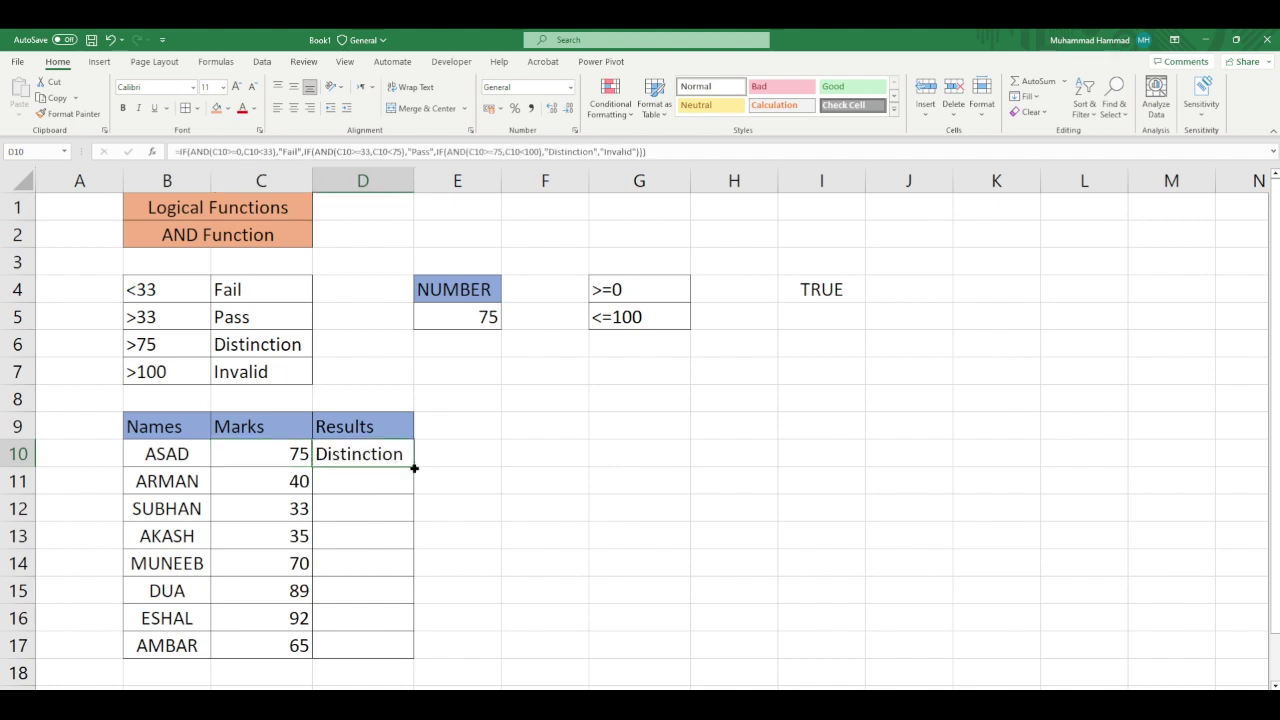
{"action": "left_click_drag", "start_coordinate": [413, 466], "coordinate": [395, 664]}
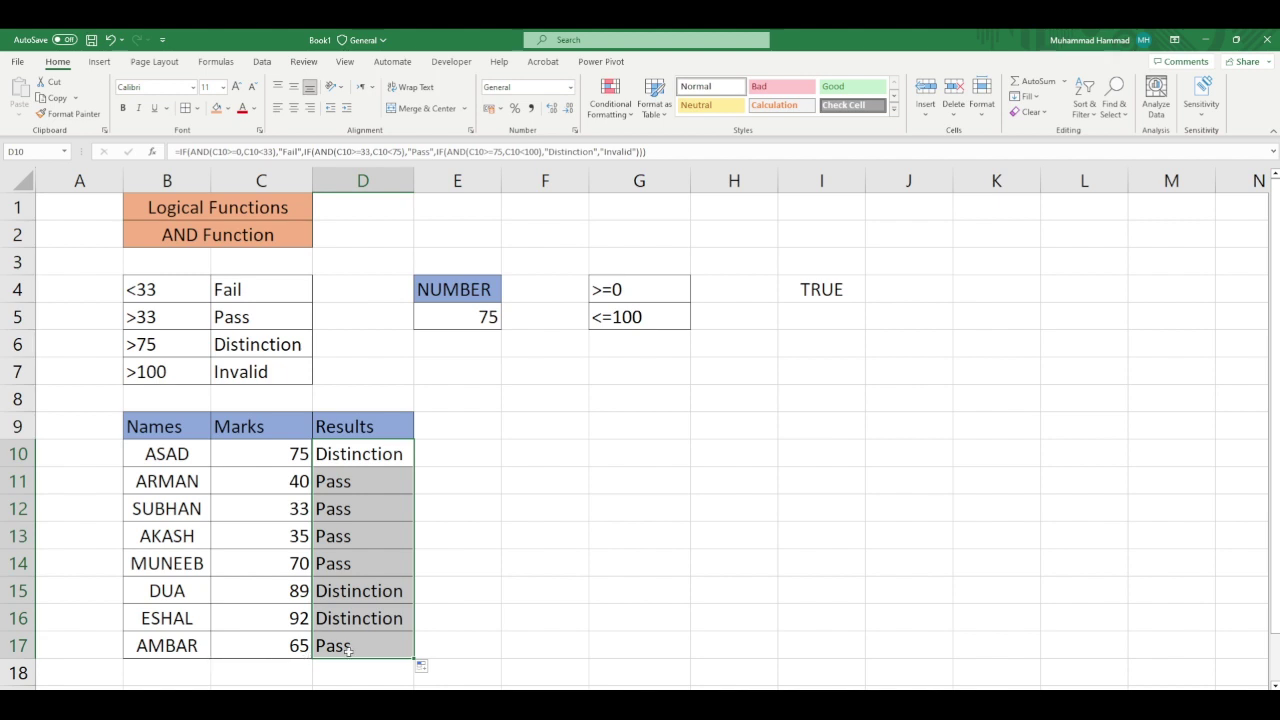
- Change the mark in C17 to 32 to test the Fail condition
{"action": "scroll", "coordinate": [345, 600], "scroll_direction": "down", "scroll_amount": 2}
{"action": "left_click", "coordinate": [276, 514]}
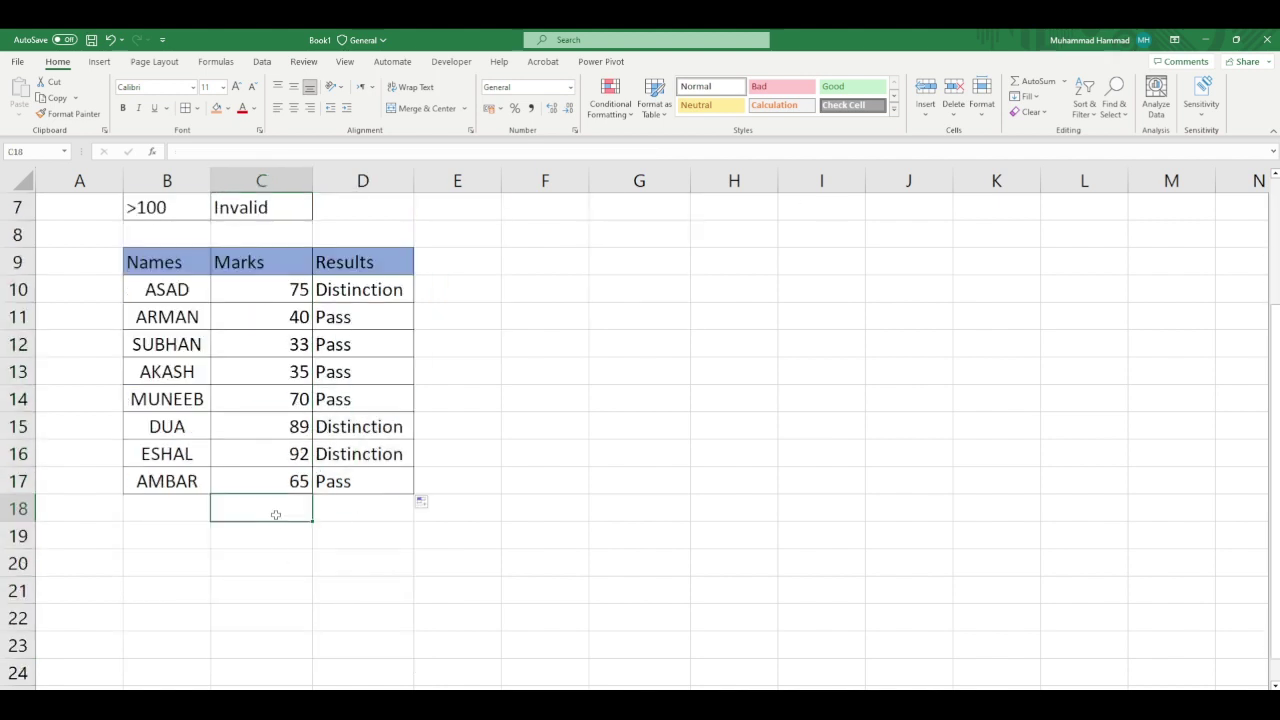
{"action": "left_click", "coordinate": [279, 479]}
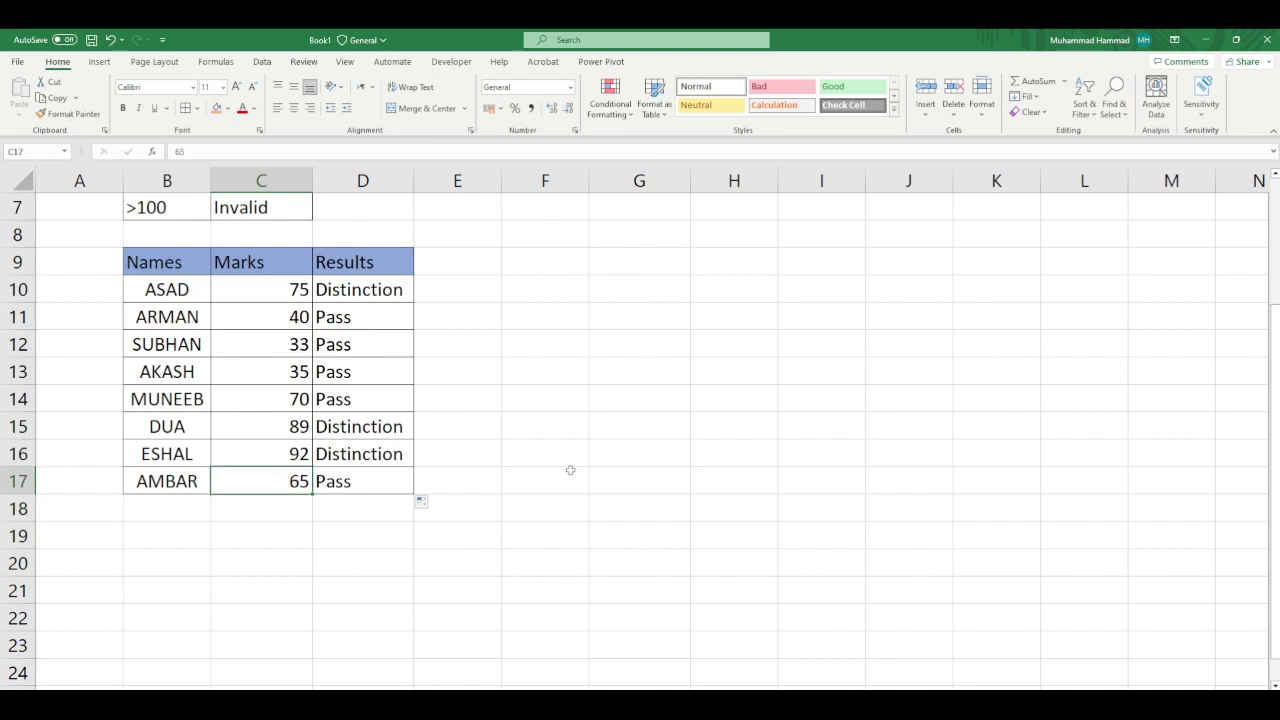
{"action": "type", "text": "32"}
{"action": "key", "text": "Return"}
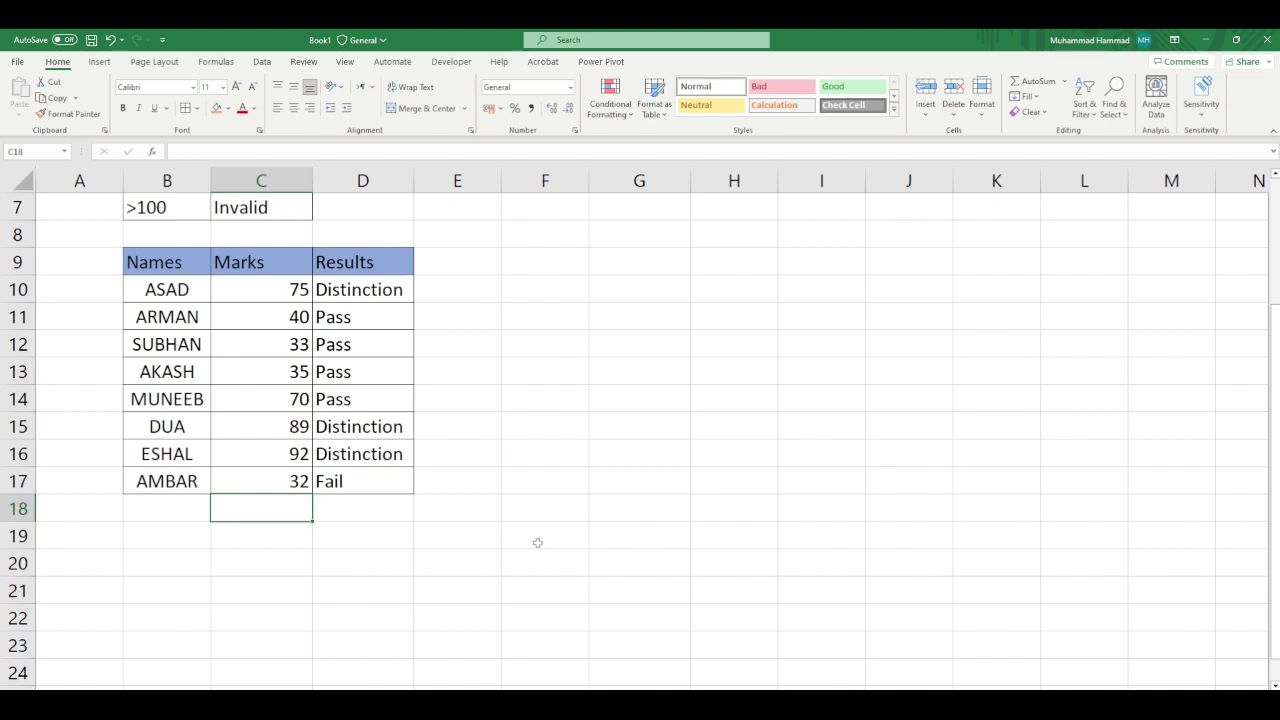
{"action": "scroll", "coordinate": [537, 543], "scroll_direction": "up", "scroll_amount": 2}
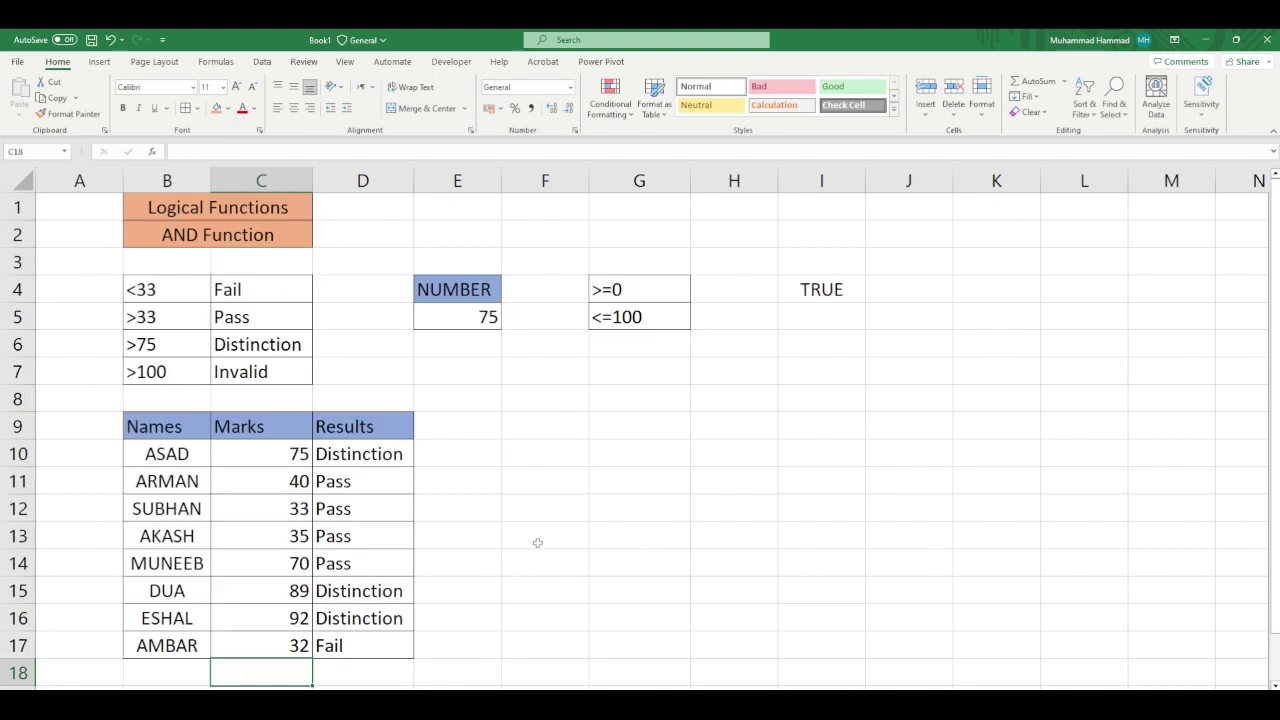